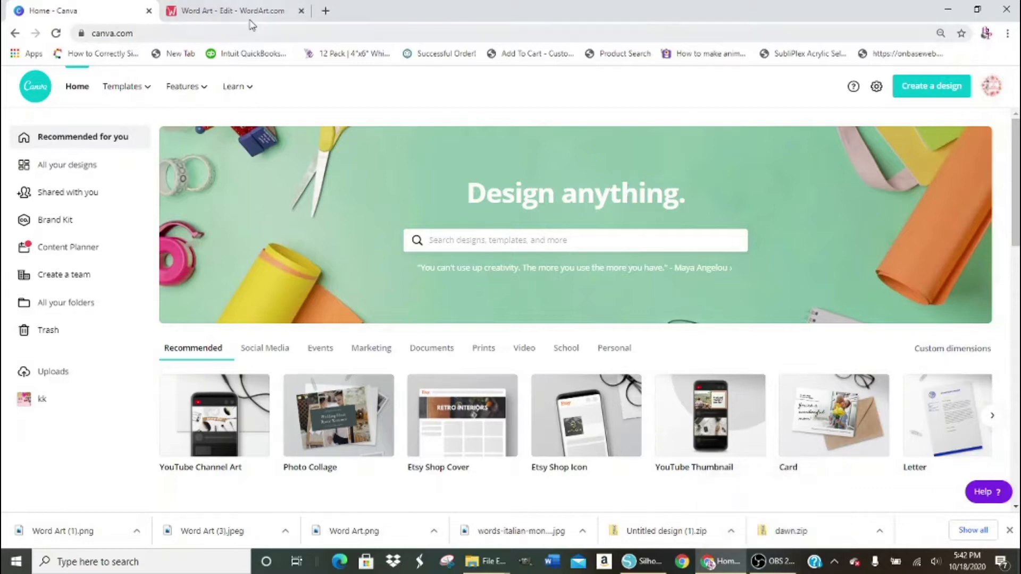
Create a new design with custom dimensions of 16.5 in wide by 10.5 in high.
{"action": "left_click", "coordinate": [250, 12]}
{"action": "left_click", "coordinate": [931, 86]}
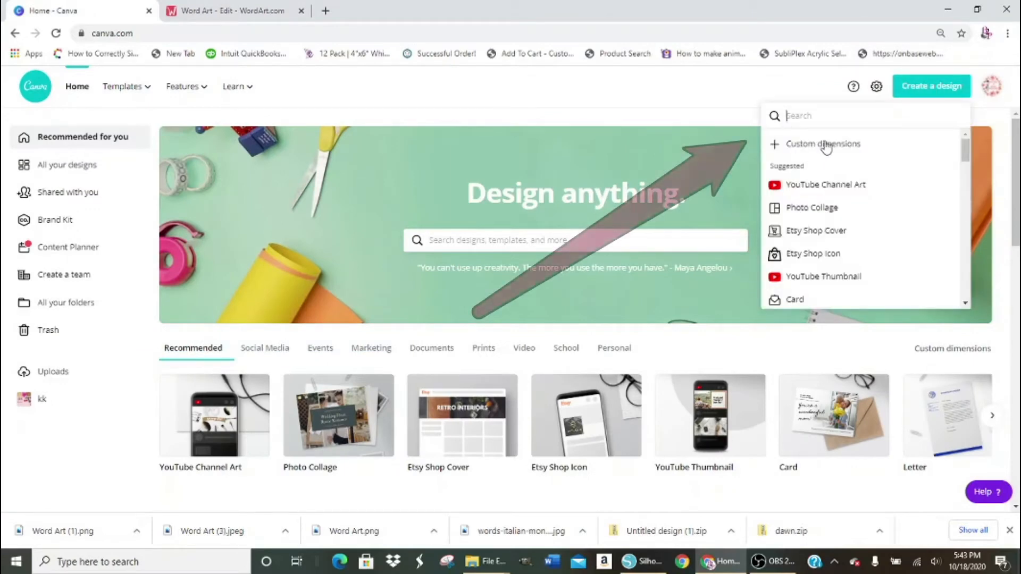
{"action": "left_click", "coordinate": [797, 144]}
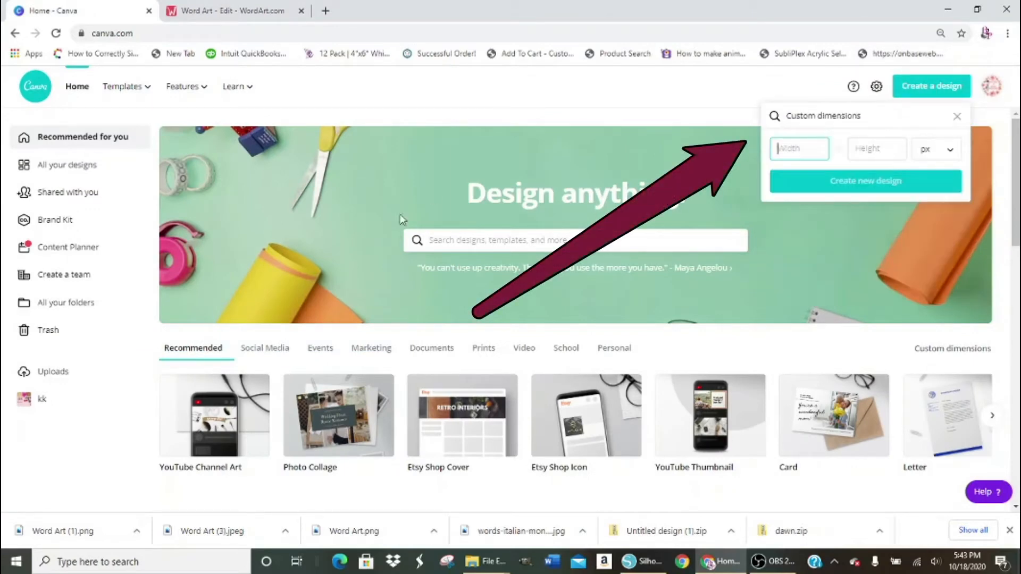
{"action": "left_click", "coordinate": [951, 154]}
{"action": "left_click", "coordinate": [928, 173]}
{"action": "left_click", "coordinate": [802, 149]}
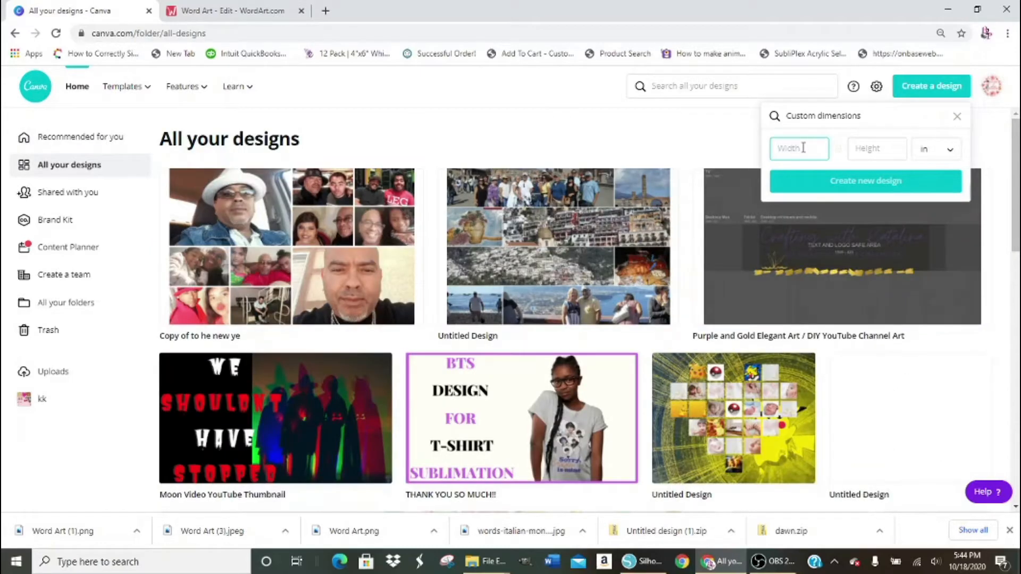
{"action": "type", "text": "16.5"}
{"action": "left_click", "coordinate": [891, 154]}
{"action": "type", "text": "12"}
{"action": "key", "text": "Return"}
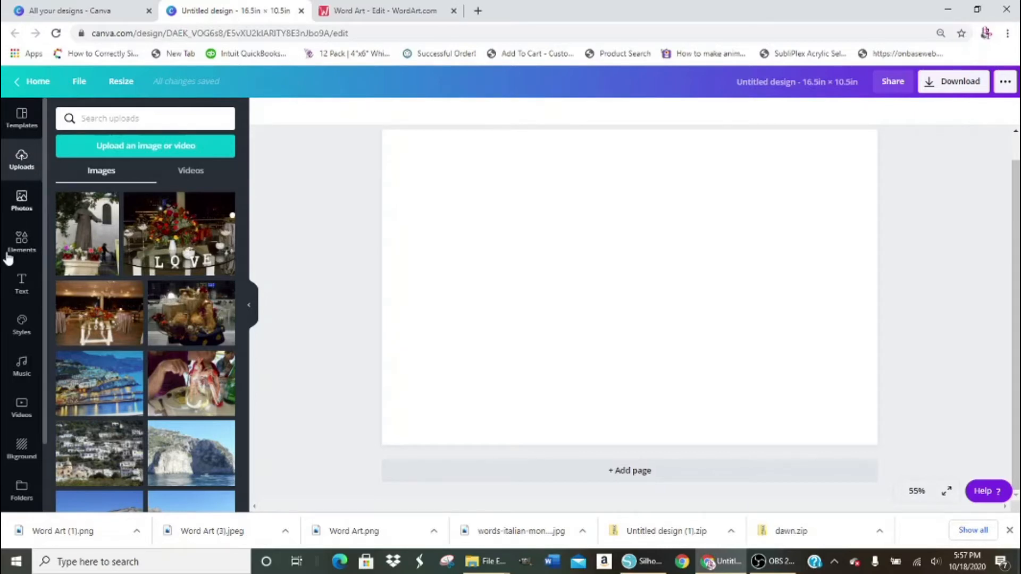
Open the full collection of grid layouts in the design elements.
{"action": "left_click", "coordinate": [22, 243]}
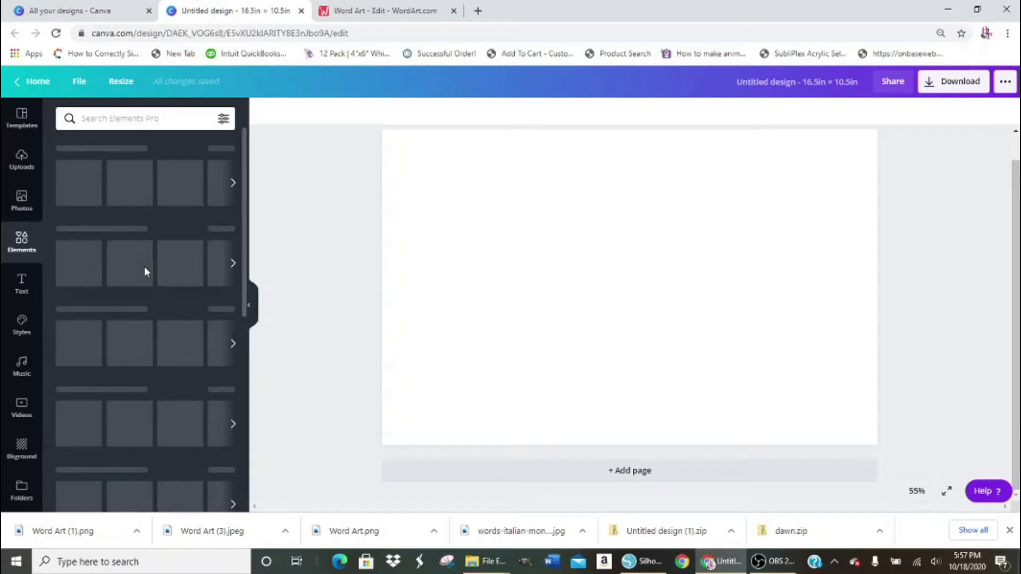
{"action": "scroll", "coordinate": [229, 396], "scroll_direction": "down", "scroll_amount": 5}
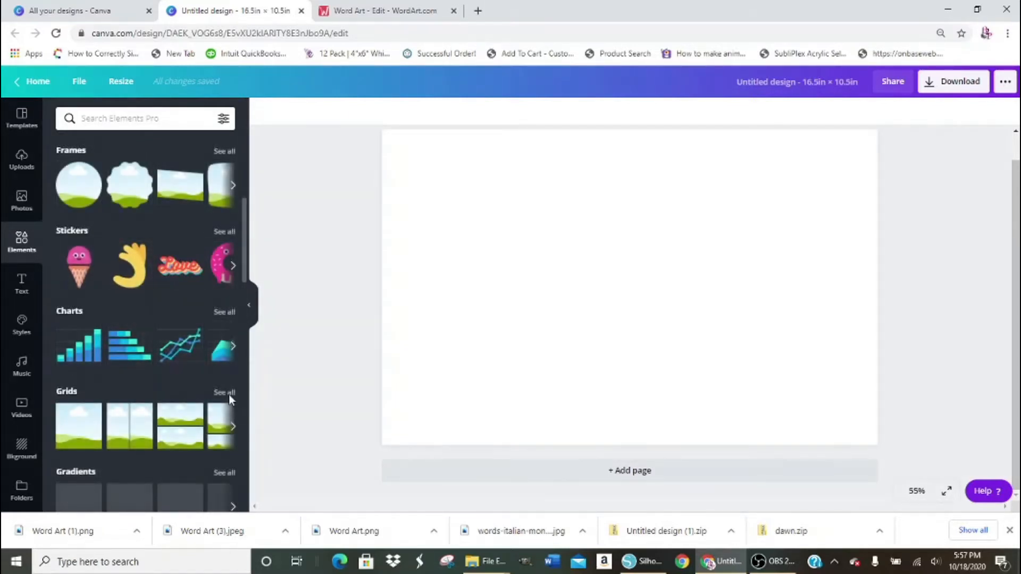
{"action": "left_click", "coordinate": [229, 395]}
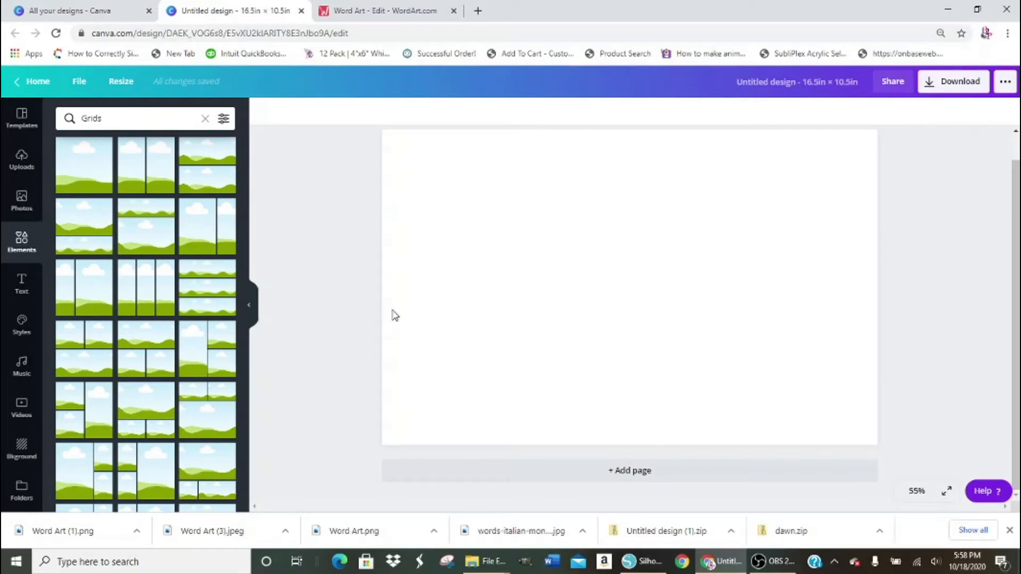
Add a grid to page 1 with one tall cell on the left and nine small cells in three rows beside it.
{"action": "scroll", "coordinate": [159, 325], "scroll_direction": "down", "scroll_amount": 10}
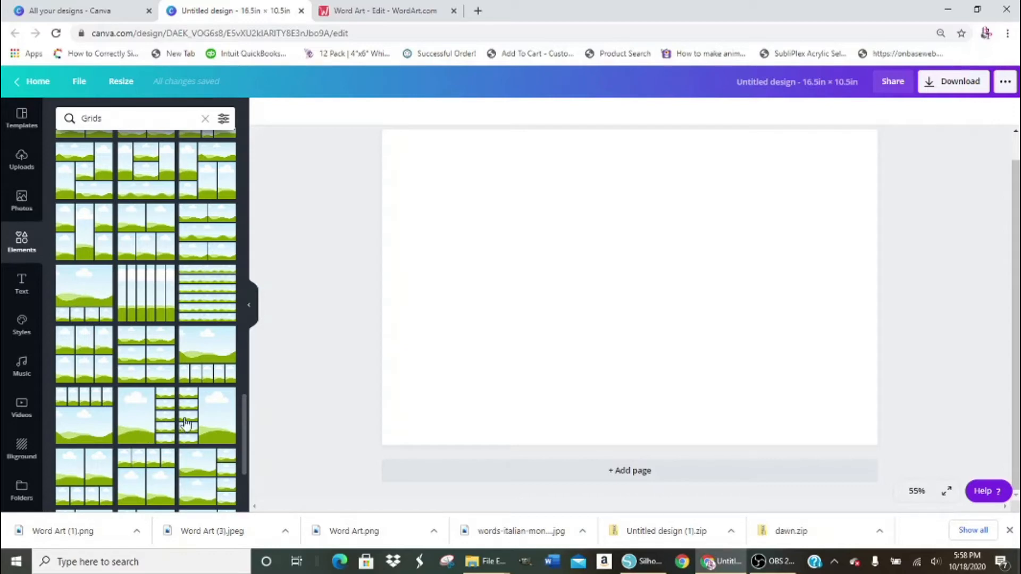
{"action": "scroll", "coordinate": [191, 415], "scroll_direction": "up", "scroll_amount": 3}
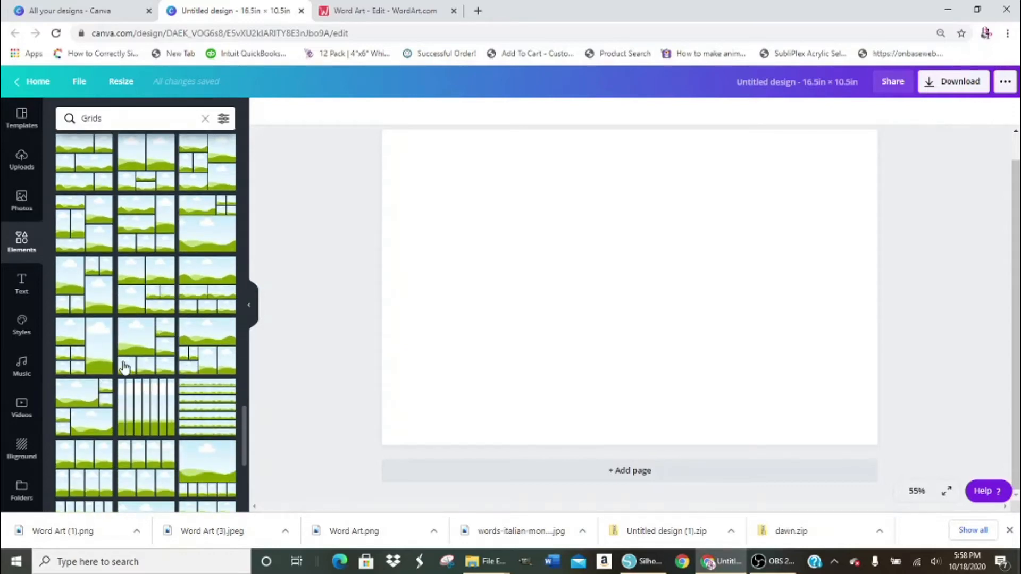
{"action": "scroll", "coordinate": [149, 388], "scroll_direction": "down", "scroll_amount": 3}
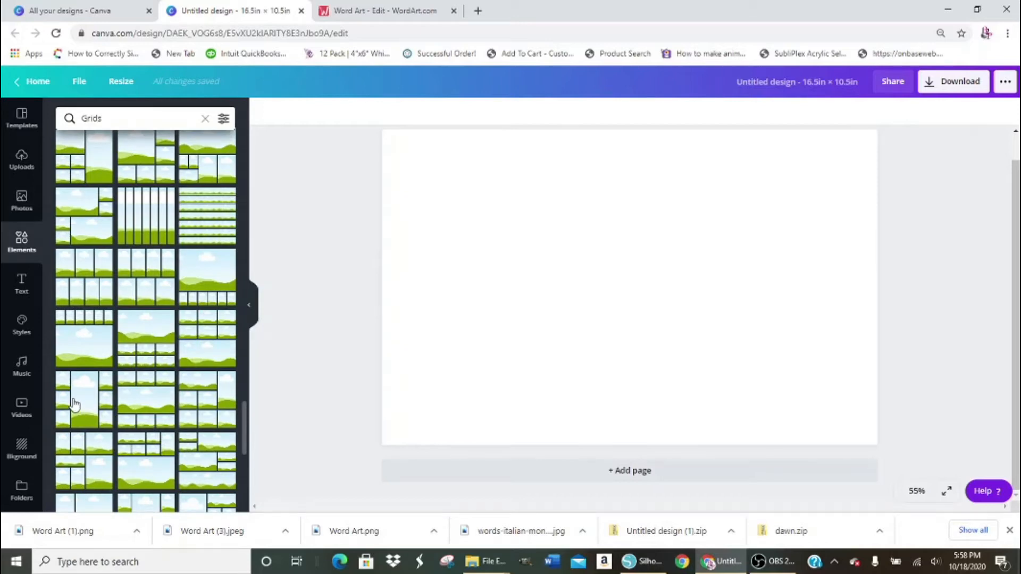
{"action": "scroll", "coordinate": [75, 402], "scroll_direction": "down", "scroll_amount": 3}
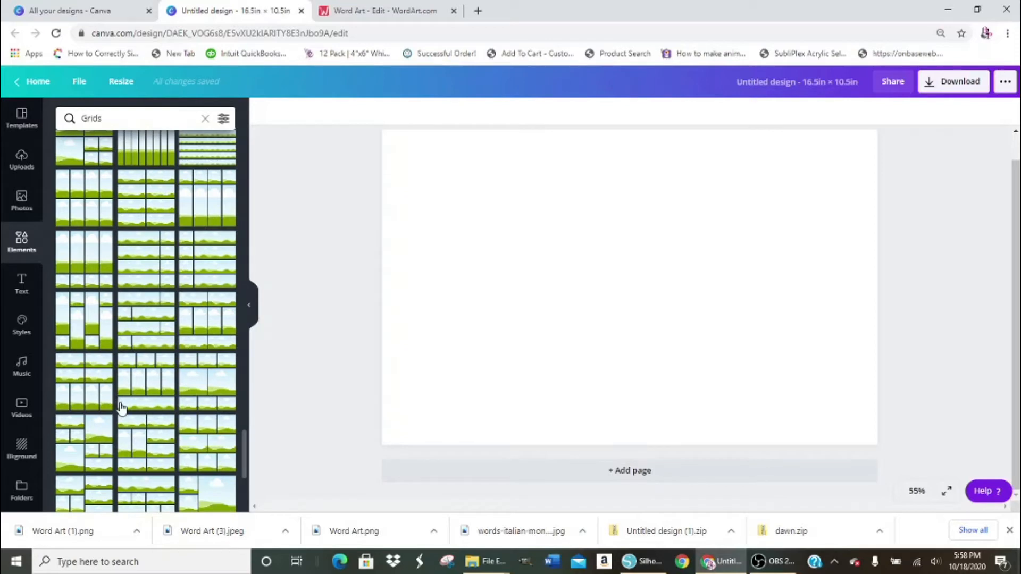
{"action": "scroll", "coordinate": [122, 409], "scroll_direction": "down", "scroll_amount": 5}
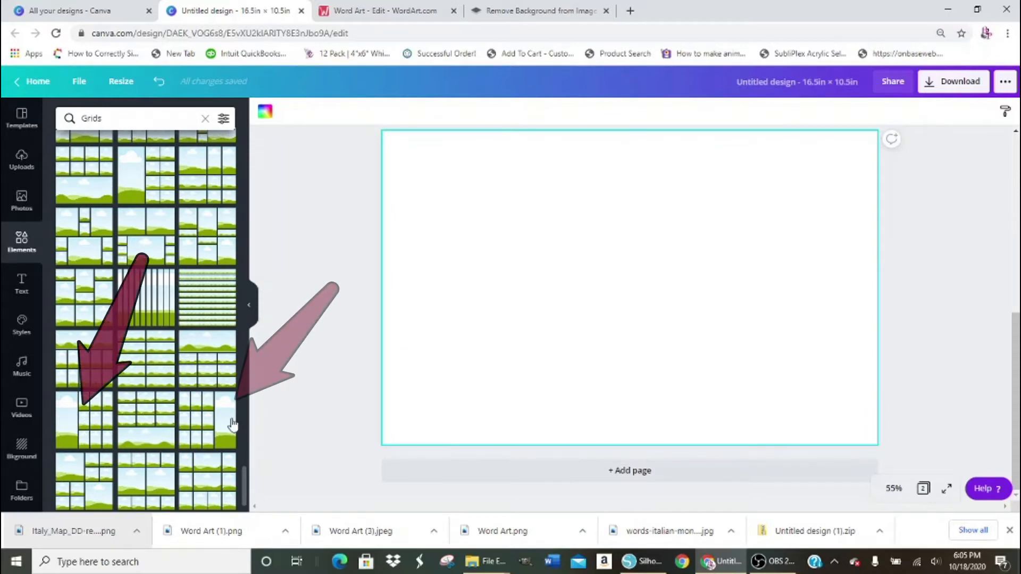
{"action": "scroll", "coordinate": [159, 430], "scroll_direction": "down", "scroll_amount": 1}
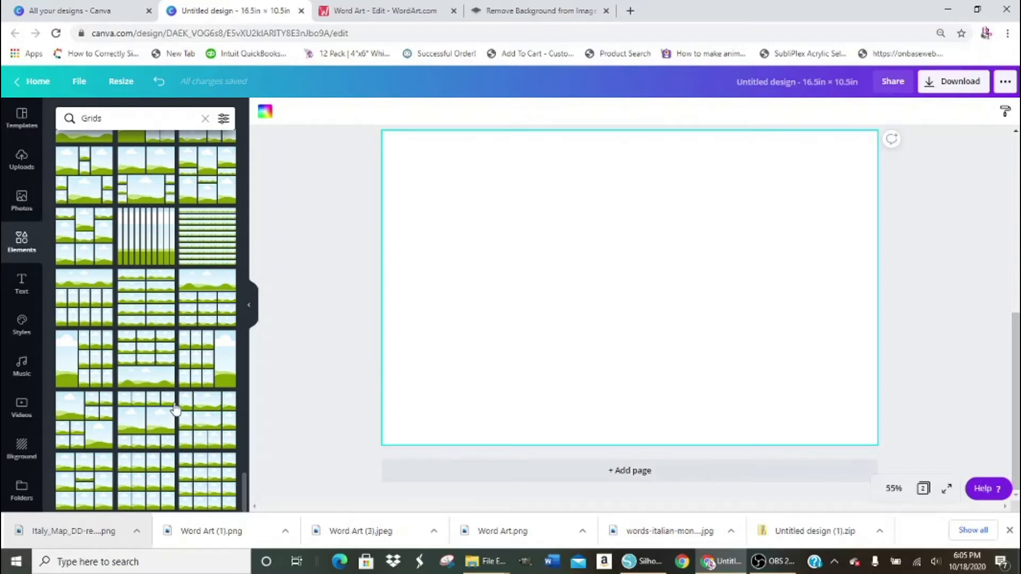
{"action": "scroll", "coordinate": [175, 408], "scroll_direction": "up", "scroll_amount": 1}
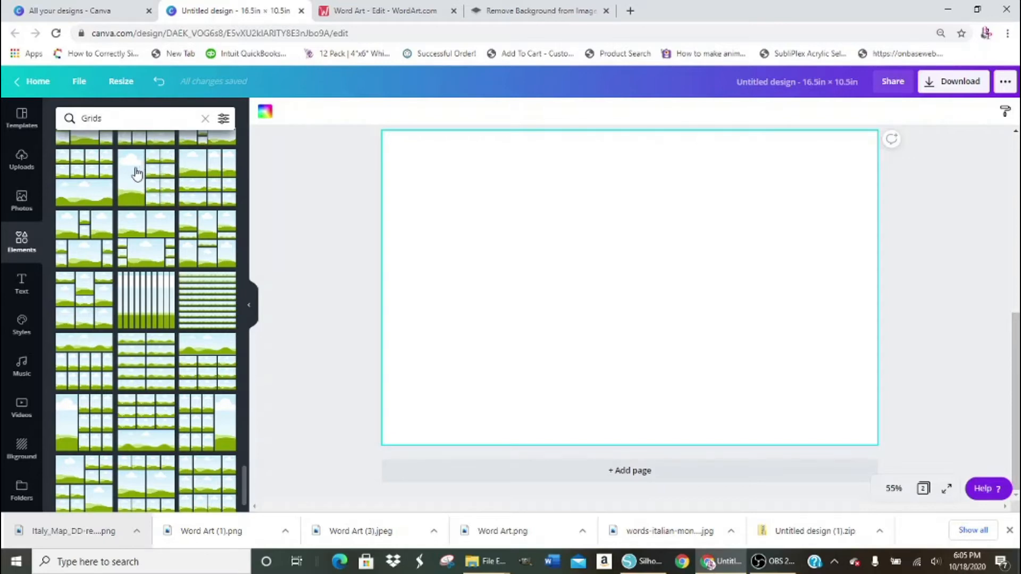
{"action": "scroll", "coordinate": [204, 193], "scroll_direction": "up", "scroll_amount": 2}
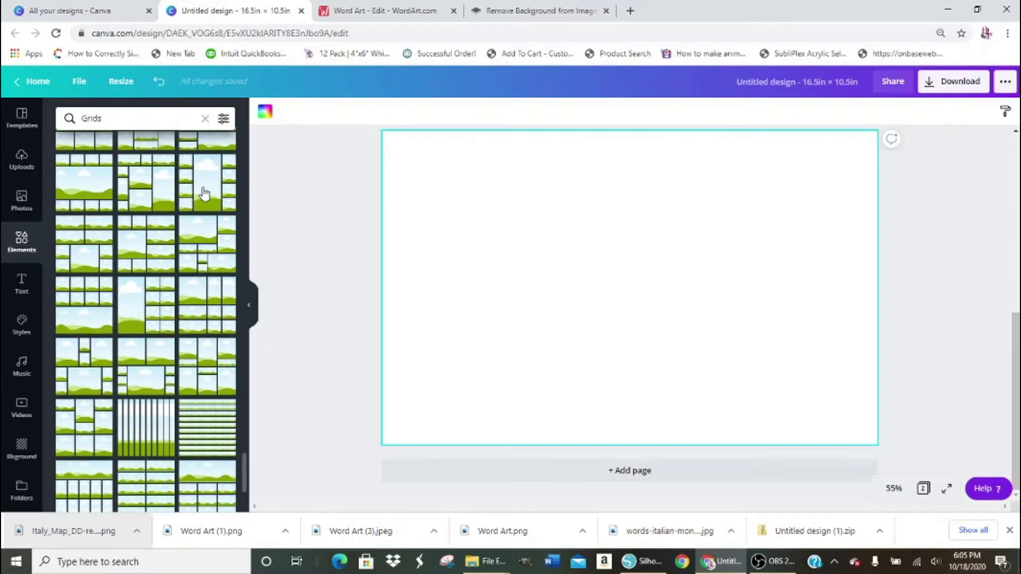
{"action": "left_click", "coordinate": [205, 193]}
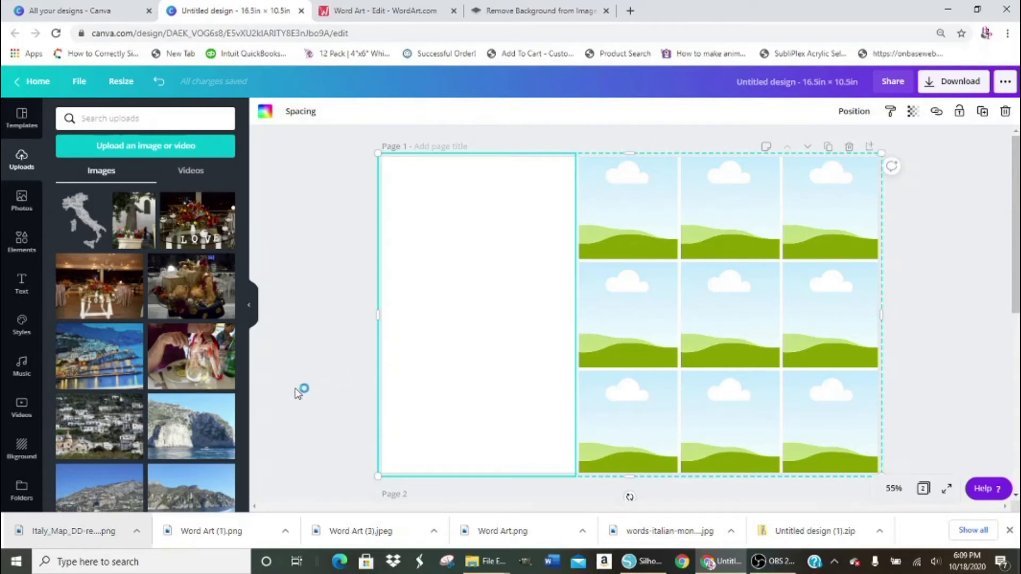
Fill four small cells with uploaded photos: lit coastal town top-left, lobster dish top-centre, LOVE flower display middle-right, rocky coast bottom-right.
{"action": "left_click_drag", "start_coordinate": [94, 354], "coordinate": [645, 238]}
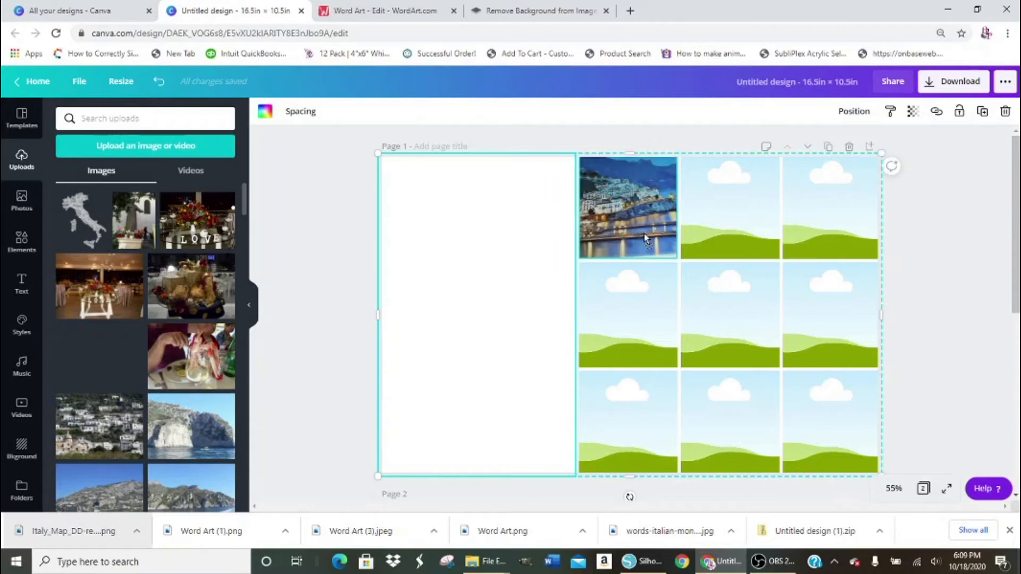
{"action": "left_click_drag", "start_coordinate": [198, 379], "coordinate": [744, 274]}
{"action": "left_click_drag", "start_coordinate": [750, 226], "coordinate": [745, 220]}
{"action": "left_click_drag", "start_coordinate": [164, 199], "coordinate": [846, 314]}
{"action": "left_click_drag", "start_coordinate": [200, 491], "coordinate": [833, 436]}
Place the group dining photo in the centre small cell, the white statues photo beside it, and the man by the sea in the top-right cell.
{"action": "scroll", "coordinate": [197, 383], "scroll_direction": "down", "scroll_amount": 7}
{"action": "left_click_drag", "start_coordinate": [192, 253], "coordinate": [729, 335]}
{"action": "left_click_drag", "start_coordinate": [101, 329], "coordinate": [479, 314]}
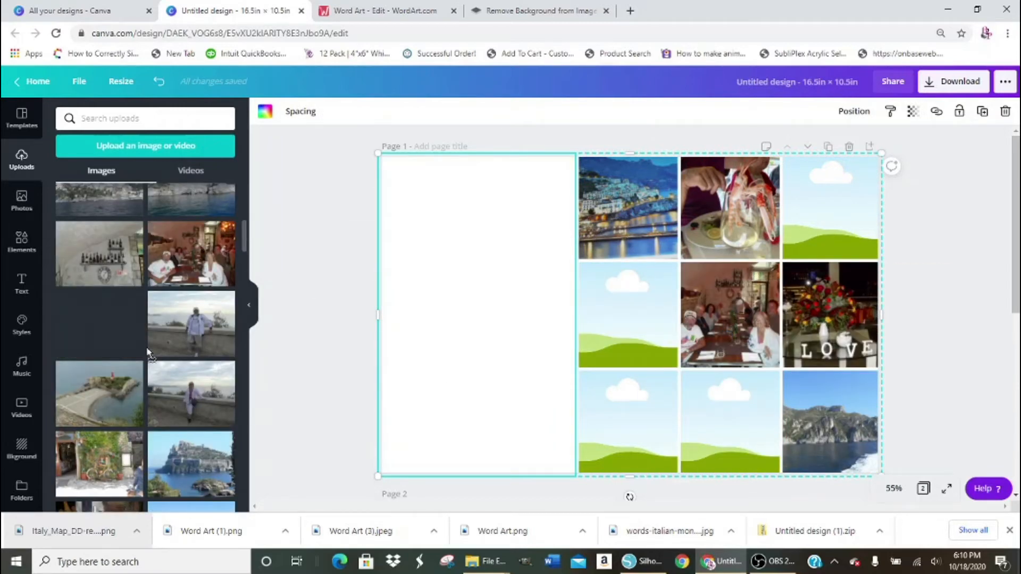
{"action": "left_click_drag", "start_coordinate": [615, 314], "coordinate": [614, 312]}
{"action": "left_click_drag", "start_coordinate": [191, 325], "coordinate": [868, 230]}
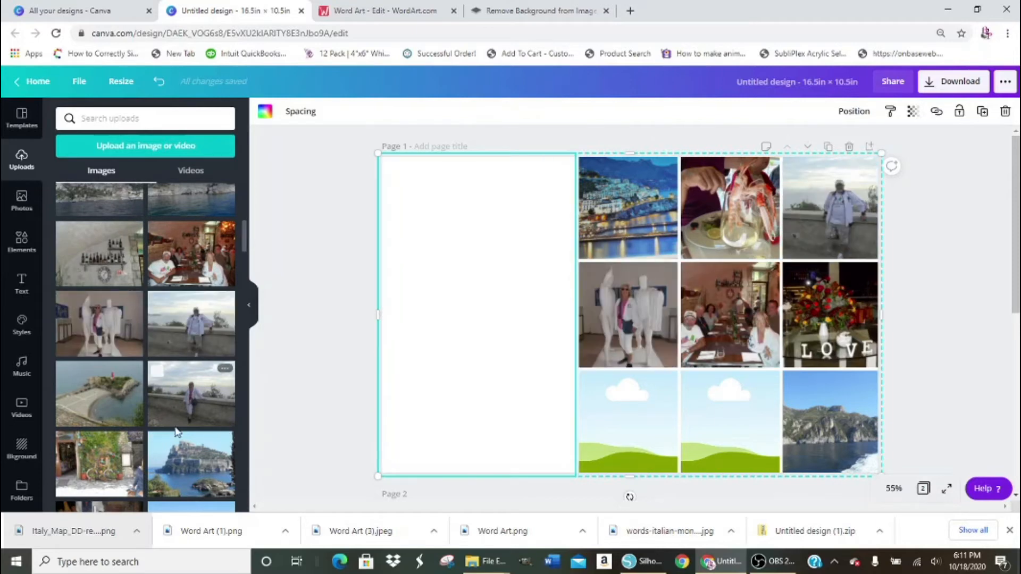
Place the bearded monk portrait and the Fabrica street musician in the two empty bottom cells, and the bicycle photo in the tall cell.
{"action": "scroll", "coordinate": [105, 283], "scroll_direction": "down", "scroll_amount": 3}
{"action": "scroll", "coordinate": [101, 372], "scroll_direction": "down", "scroll_amount": 3}
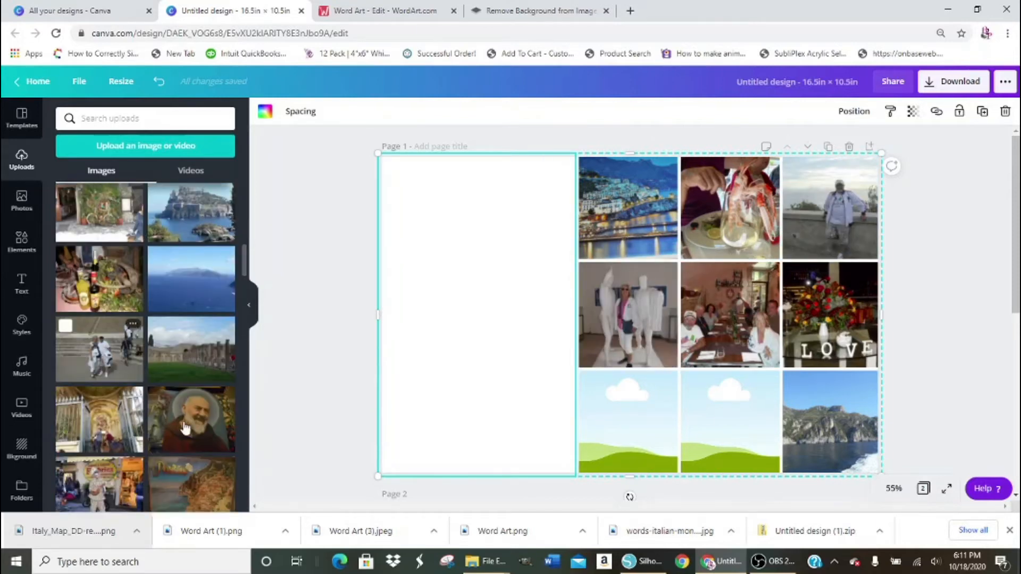
{"action": "left_click_drag", "start_coordinate": [191, 420], "coordinate": [628, 423]}
{"action": "scroll", "coordinate": [192, 399], "scroll_direction": "down", "scroll_amount": 2}
{"action": "left_click_drag", "start_coordinate": [101, 425], "coordinate": [734, 425]}
{"action": "scroll", "coordinate": [186, 353], "scroll_direction": "up", "scroll_amount": 3}
{"action": "left_click_drag", "start_coordinate": [100, 272], "coordinate": [465, 318]}
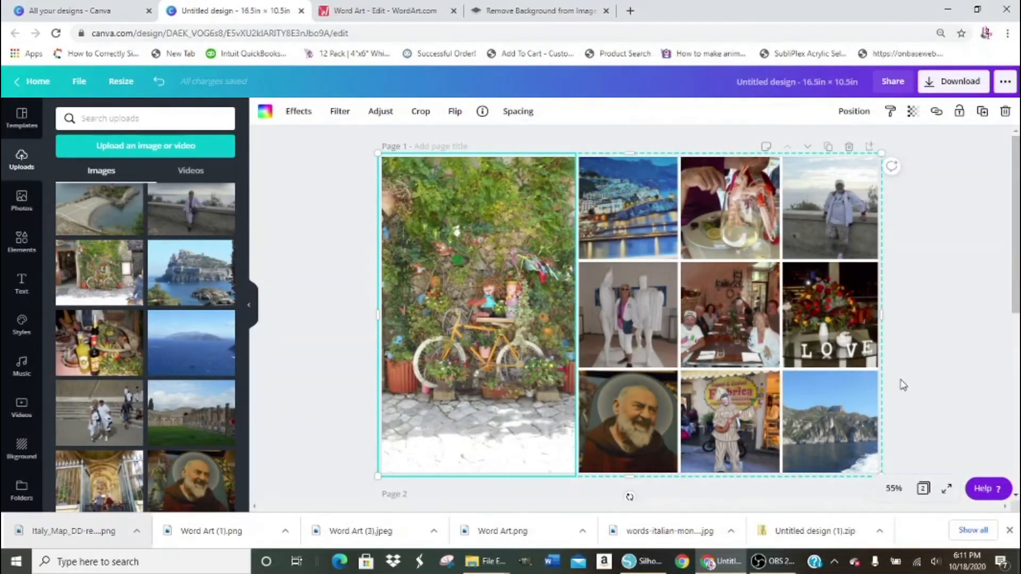
Add a grid to page 2 with one large central cell flanked by a column of four small cells on each side.
{"action": "scroll", "coordinate": [901, 382], "scroll_direction": "down", "scroll_amount": 5}
{"action": "scroll", "coordinate": [898, 384], "scroll_direction": "down", "scroll_amount": 1}
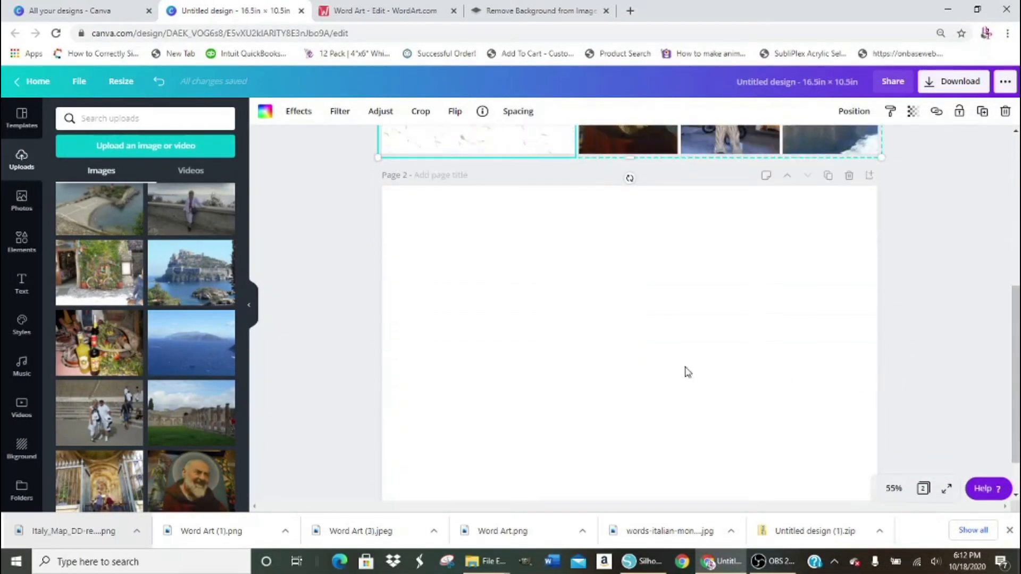
{"action": "left_click", "coordinate": [680, 374]}
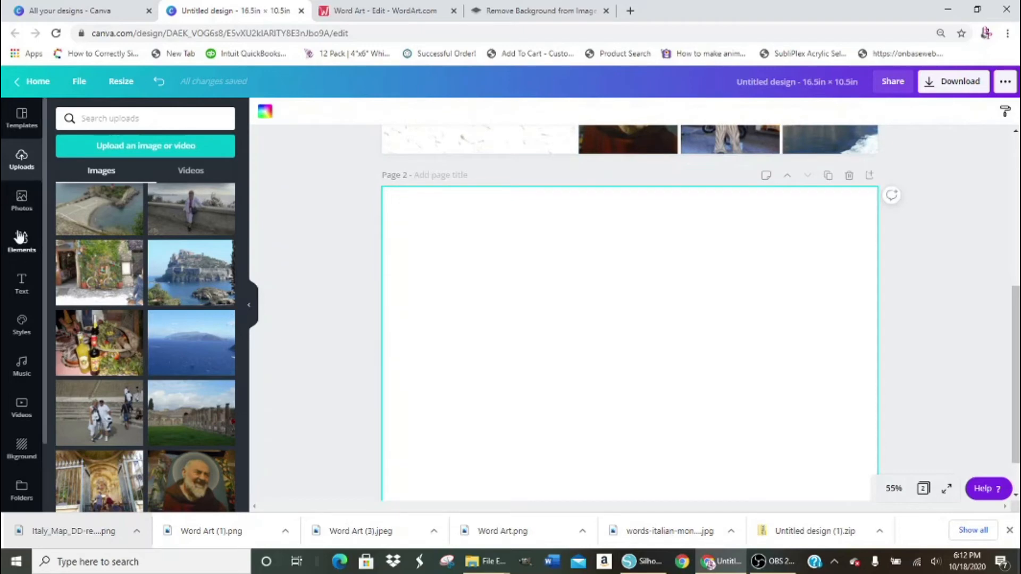
{"action": "left_click", "coordinate": [21, 237]}
{"action": "scroll", "coordinate": [111, 449], "scroll_direction": "up", "scroll_amount": 3}
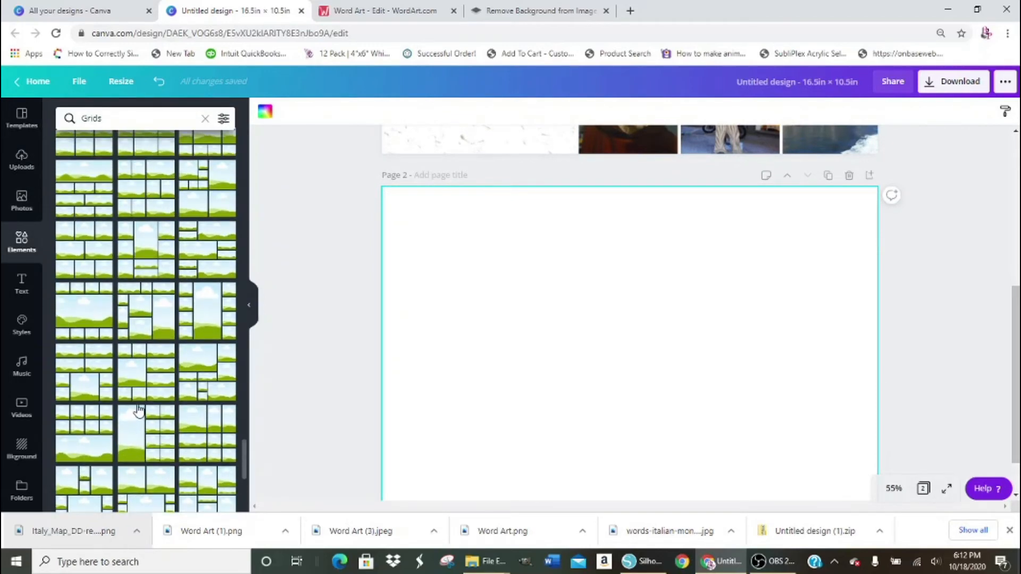
{"action": "scroll", "coordinate": [138, 411], "scroll_direction": "down", "scroll_amount": 5}
{"action": "scroll", "coordinate": [138, 411], "scroll_direction": "down", "scroll_amount": 3}
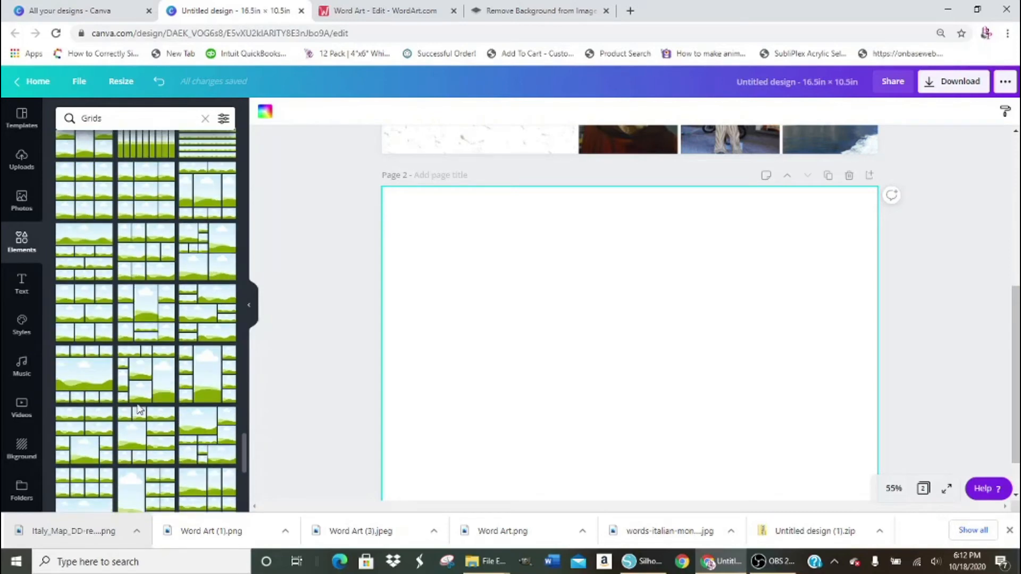
{"action": "left_click", "coordinate": [212, 379]}
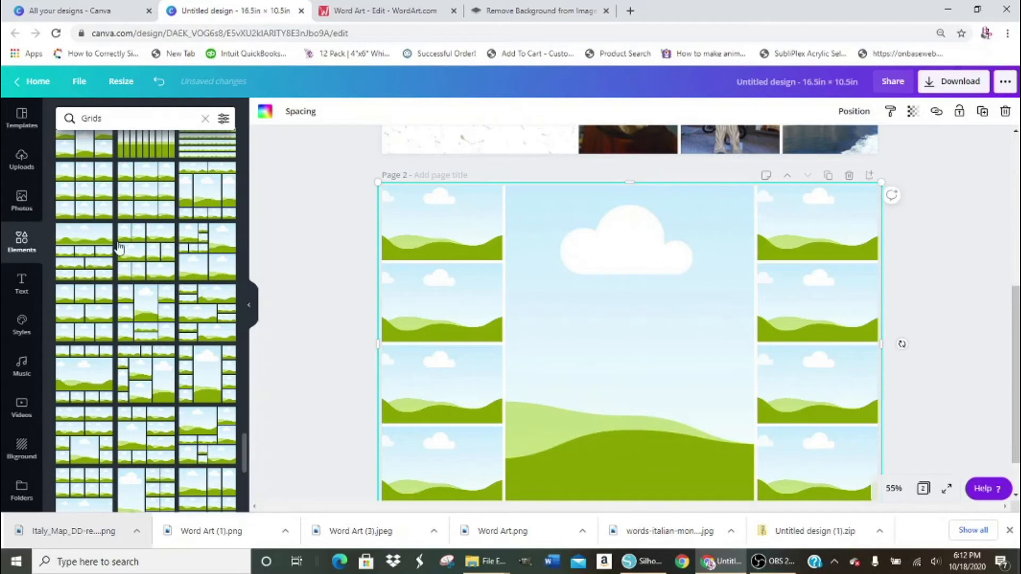
Place the uploaded food arrangement photo in the second cell of page 2's left column.
{"action": "left_click", "coordinate": [21, 158]}
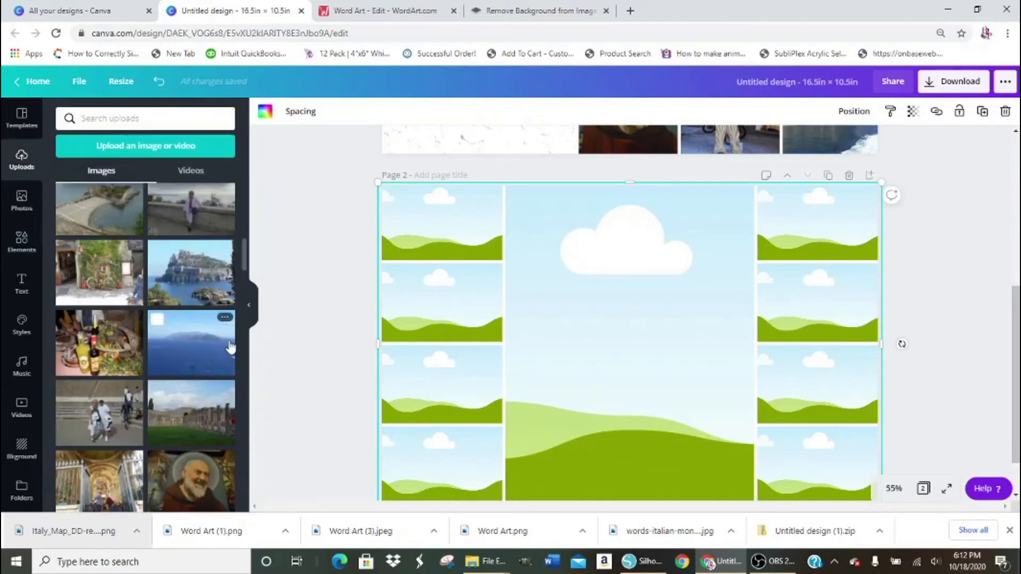
{"action": "scroll", "coordinate": [192, 319], "scroll_direction": "up", "scroll_amount": 5}
{"action": "mouse_move", "coordinate": [194, 310]}
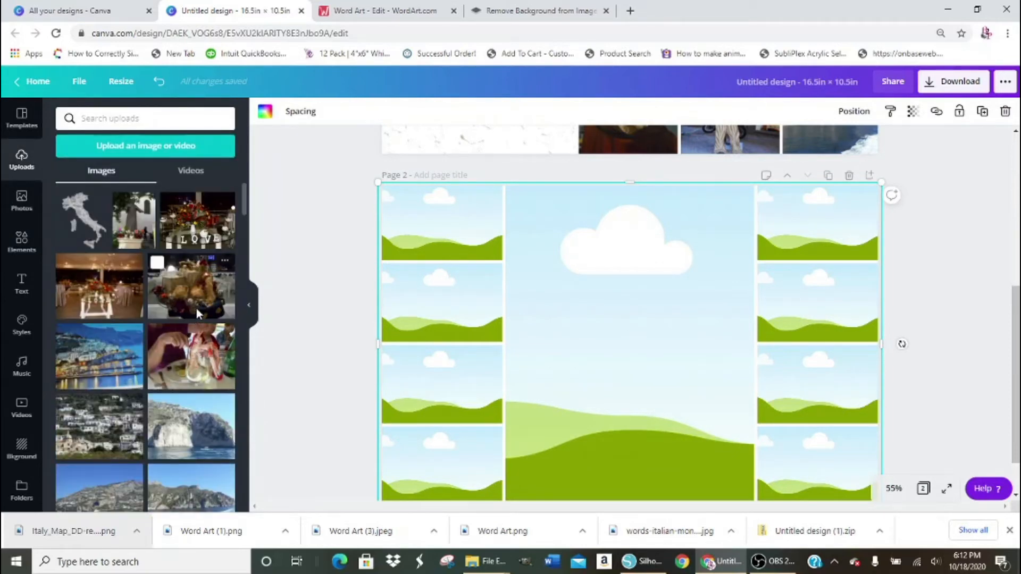
{"action": "scroll", "coordinate": [319, 313], "scroll_direction": "up", "scroll_amount": 1}
{"action": "left_click_drag", "start_coordinate": [194, 297], "coordinate": [399, 385]}
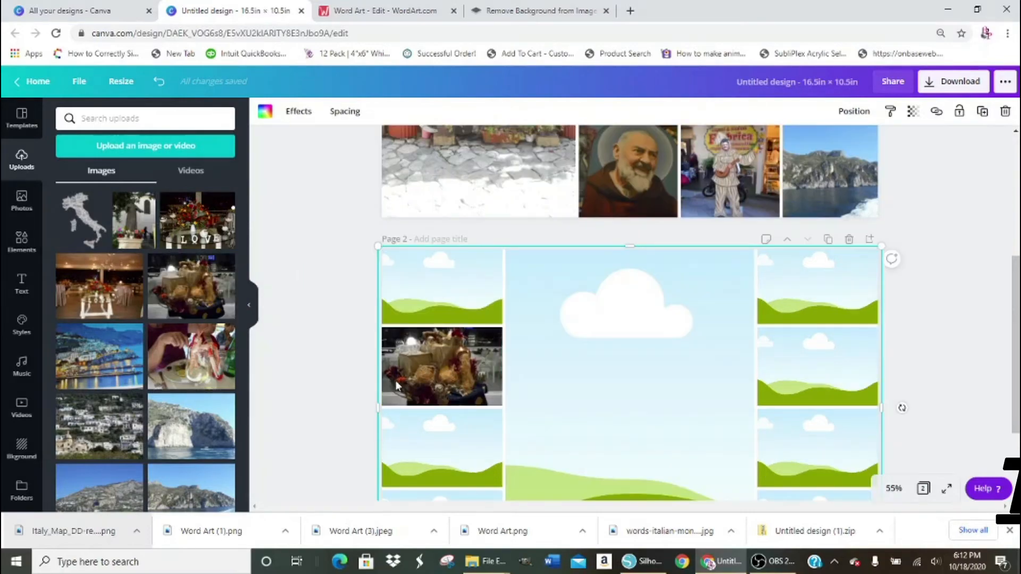
Move uploaded photos already used in the collages, including the group dining and rocky coast shots, to the trash.
{"action": "scroll", "coordinate": [360, 252], "scroll_direction": "up", "scroll_amount": 4}
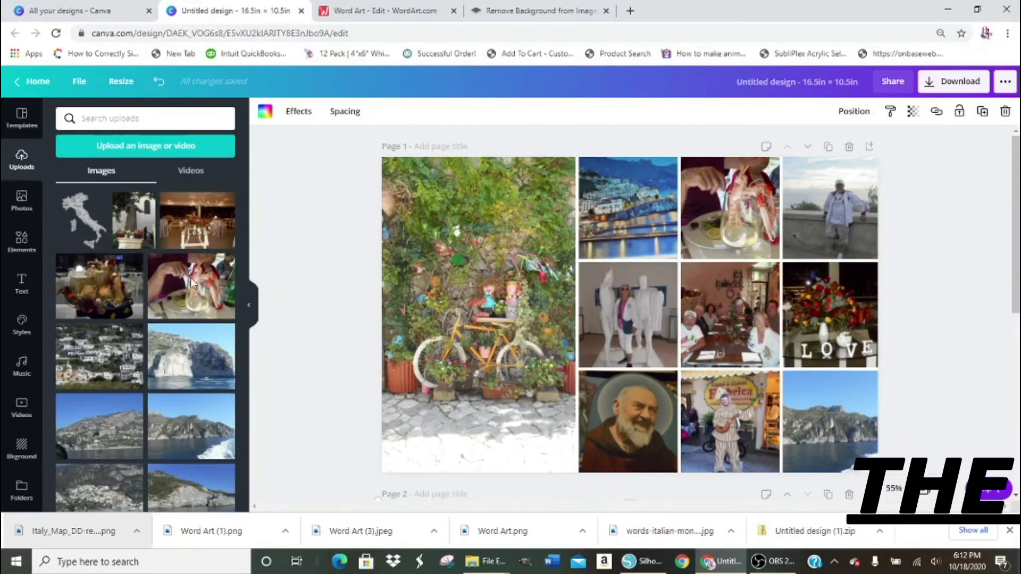
{"action": "scroll", "coordinate": [191, 372], "scroll_direction": "down", "scroll_amount": 5}
{"action": "left_click", "coordinate": [226, 343]}
{"action": "left_click", "coordinate": [239, 448]}
{"action": "left_click", "coordinate": [133, 412]}
{"action": "left_click", "coordinate": [169, 388]}
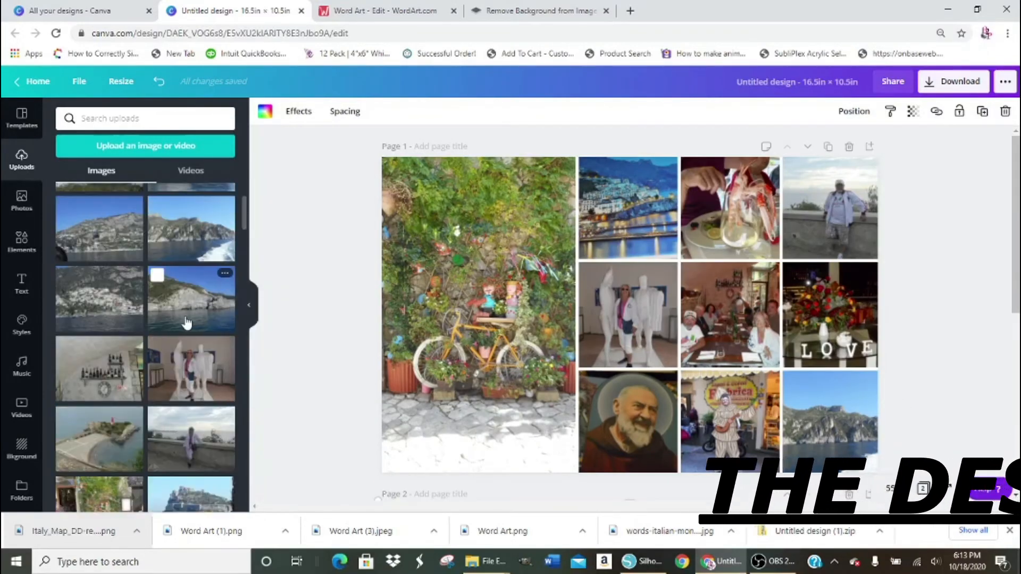
{"action": "scroll", "coordinate": [189, 330], "scroll_direction": "up", "scroll_amount": 3}
{"action": "left_click", "coordinate": [224, 331]}
{"action": "left_click", "coordinate": [242, 435]}
{"action": "scroll", "coordinate": [184, 381], "scroll_direction": "down", "scroll_amount": 3}
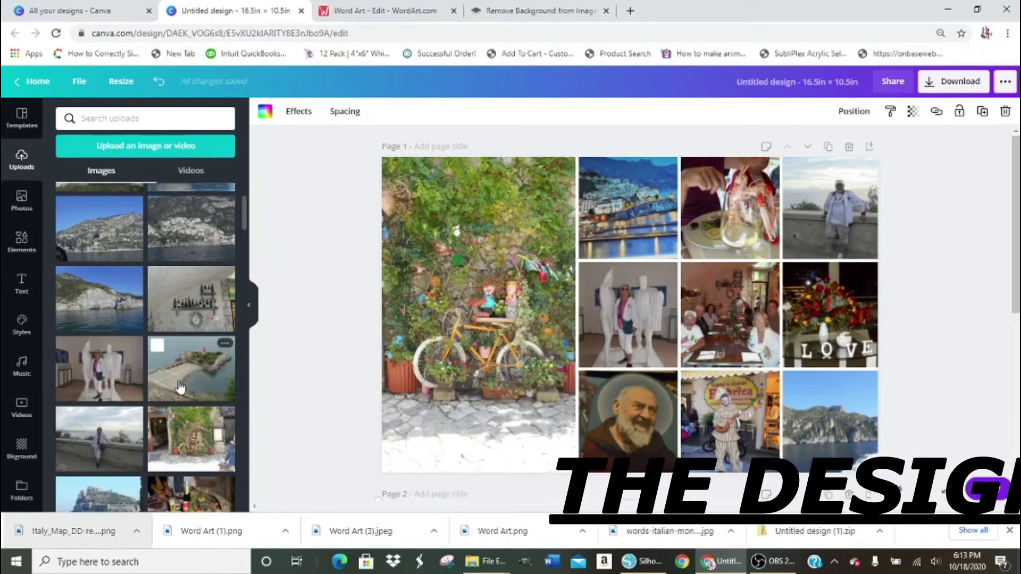
On page 2, place the hillside village in the third left cell, the blue sea view in the top-left cell, and the bottles photo in the second right cell.
{"action": "scroll", "coordinate": [335, 398], "scroll_direction": "down", "scroll_amount": 5}
{"action": "scroll", "coordinate": [159, 349], "scroll_direction": "up", "scroll_amount": 3}
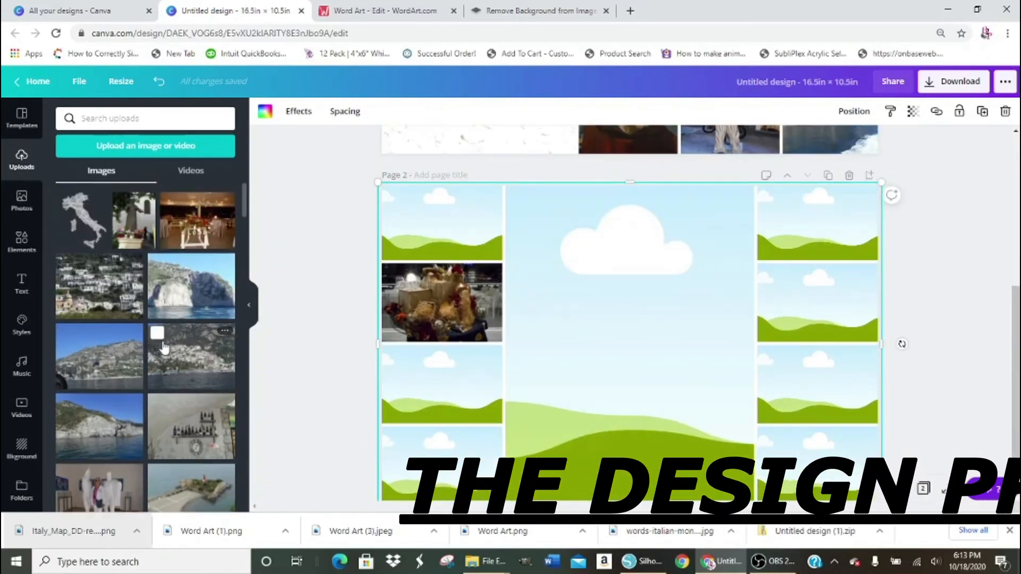
{"action": "left_click_drag", "start_coordinate": [198, 341], "coordinate": [442, 384]}
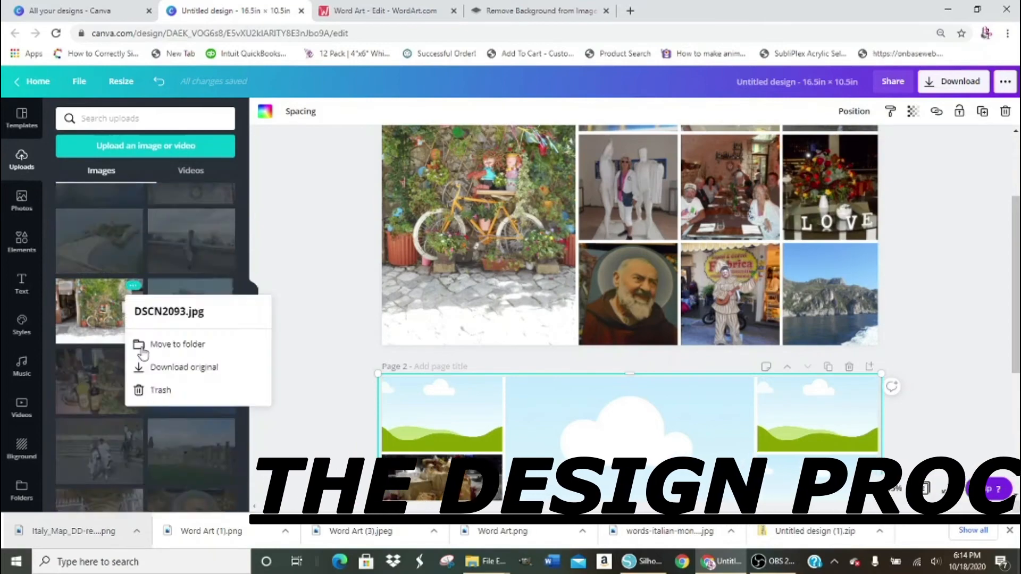
{"action": "scroll", "coordinate": [144, 346], "scroll_direction": "down", "scroll_amount": 3}
{"action": "left_click_drag", "start_coordinate": [99, 382], "coordinate": [396, 422]}
{"action": "scroll", "coordinate": [396, 421], "scroll_direction": "down", "scroll_amount": 2}
{"action": "left_click_drag", "start_coordinate": [192, 311], "coordinate": [817, 368]}
Move uploaded photos already placed in the collages, including DSCN2088.jpg and DSCN2374.jpg, to the trash.
{"action": "left_click", "coordinate": [224, 286]}
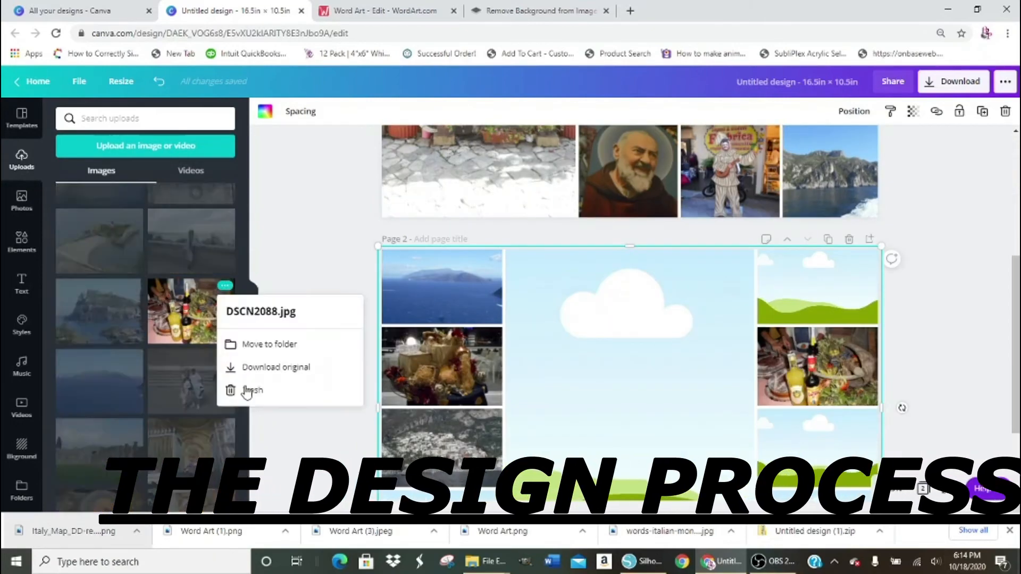
{"action": "left_click", "coordinate": [247, 390]}
{"action": "scroll", "coordinate": [183, 348], "scroll_direction": "down", "scroll_amount": 4}
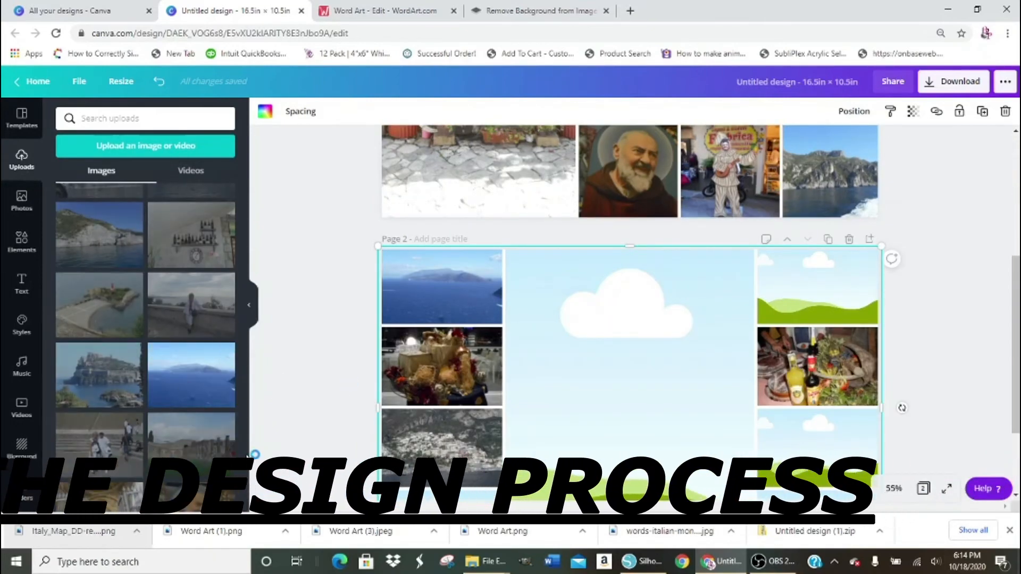
{"action": "scroll", "coordinate": [319, 385], "scroll_direction": "down", "scroll_amount": 1}
{"action": "left_click", "coordinate": [133, 425]}
{"action": "left_click", "coordinate": [160, 401]}
{"action": "left_click", "coordinate": [221, 432]}
{"action": "left_click", "coordinate": [225, 426]}
{"action": "left_click", "coordinate": [251, 400]}
{"action": "key", "text": "Delete"}
{"action": "left_click", "coordinate": [133, 426]}
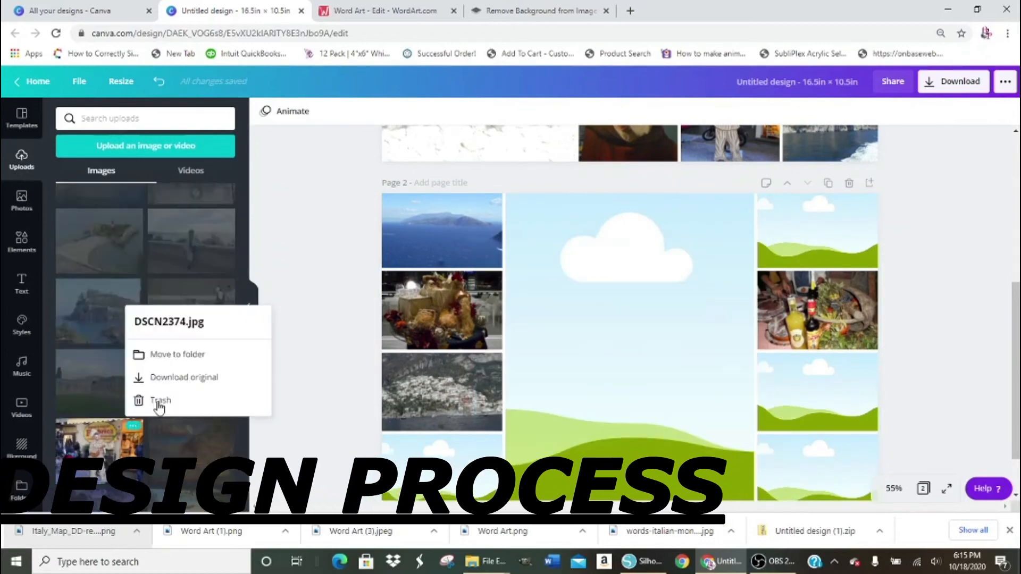
{"action": "left_click", "coordinate": [160, 403]}
On page 2, place the couple on the stone steps in the third right cell and the woman at the seawall in the top-right cell.
{"action": "left_click_drag", "start_coordinate": [192, 311], "coordinate": [832, 401]}
{"action": "scroll", "coordinate": [191, 319], "scroll_direction": "up", "scroll_amount": 1}
{"action": "scroll", "coordinate": [335, 282], "scroll_direction": "up", "scroll_amount": 3}
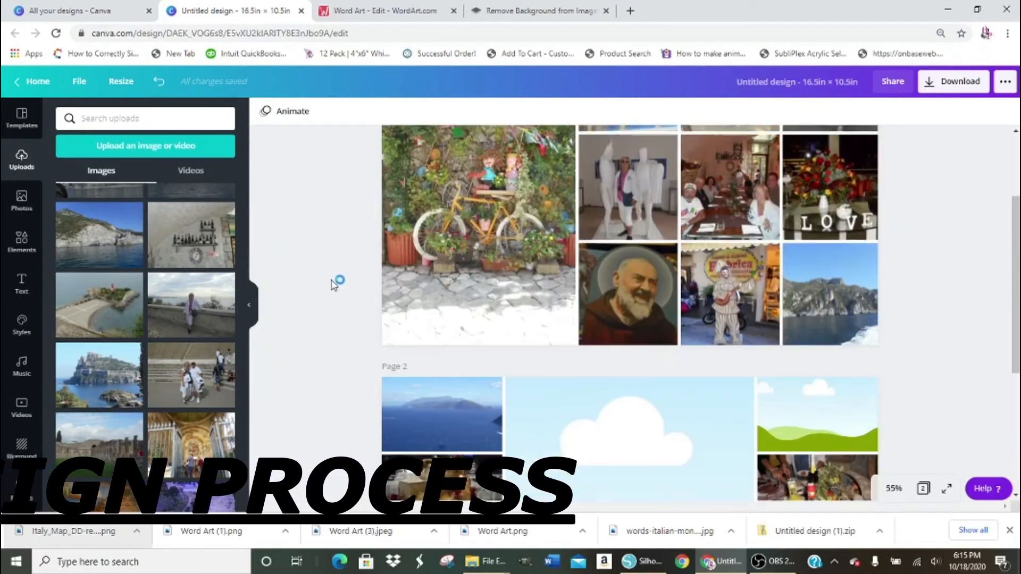
{"action": "scroll", "coordinate": [335, 282], "scroll_direction": "down", "scroll_amount": 4}
{"action": "left_click_drag", "start_coordinate": [191, 306], "coordinate": [817, 168]}
Place the illuminated night monument photo DSCN2265.jpg in page 2's bottom-left cell and trash its upload.
{"action": "scroll", "coordinate": [175, 345], "scroll_direction": "down", "scroll_amount": 3}
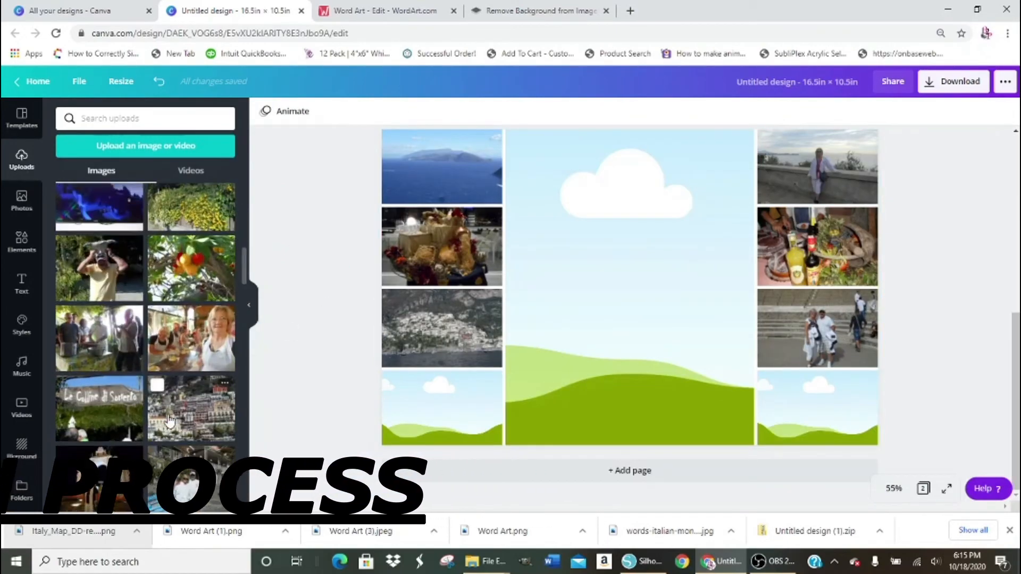
{"action": "left_click_drag", "start_coordinate": [99, 292], "coordinate": [442, 407]}
{"action": "left_click", "coordinate": [134, 270]}
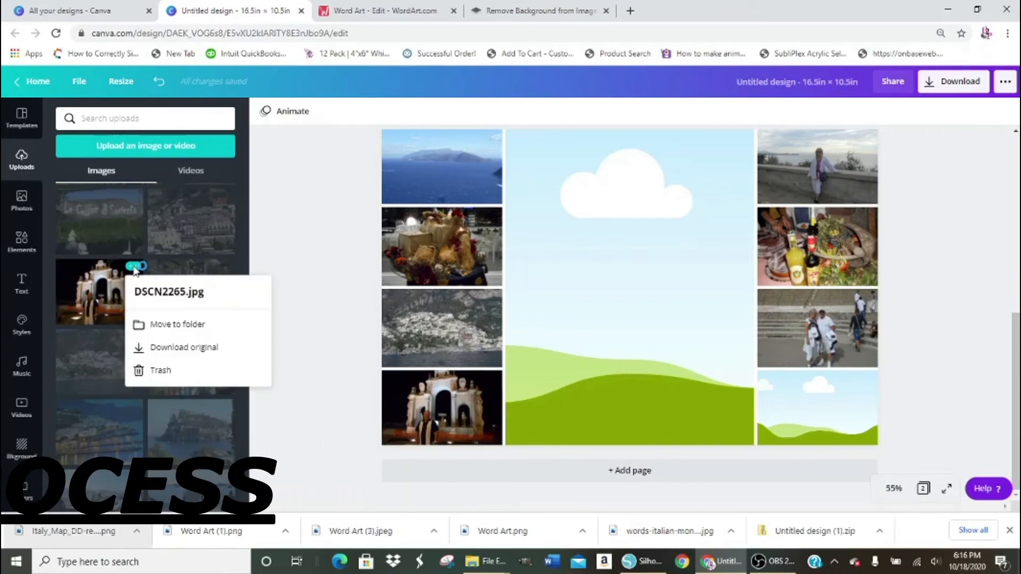
{"action": "left_click", "coordinate": [159, 369]}
Fill page 2's bottom-right cell with the man on the beach and the large central cell with the ruined column photo.
{"action": "scroll", "coordinate": [183, 361], "scroll_direction": "down", "scroll_amount": 2}
{"action": "left_click_drag", "start_coordinate": [99, 375], "coordinate": [839, 400]}
{"action": "left_click_drag", "start_coordinate": [91, 324], "coordinate": [599, 333]}
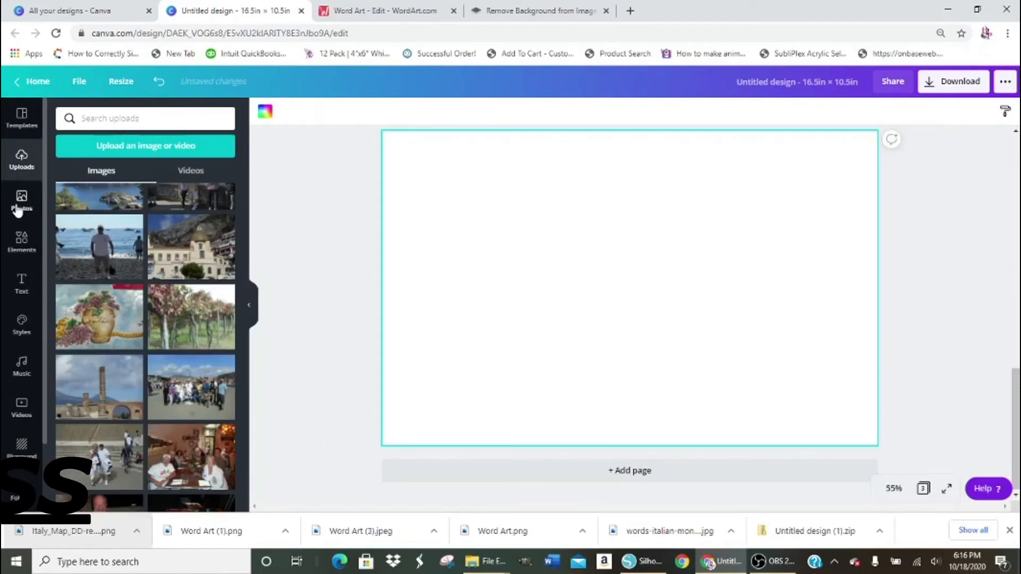
Add a grid to blank page 3 with one large cell on the left and nine small cells beside it.
{"action": "left_click", "coordinate": [22, 242]}
{"action": "scroll", "coordinate": [139, 437], "scroll_direction": "down", "scroll_amount": 2}
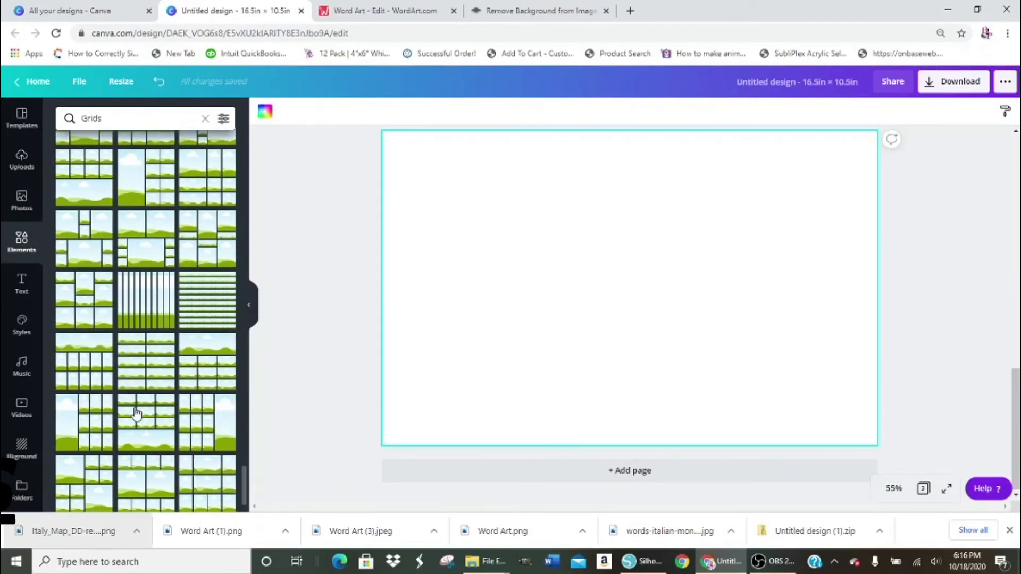
{"action": "left_click", "coordinate": [94, 440]}
Fill the large left cell of page 3's grid with solid white and return to the uploaded photos.
{"action": "left_click", "coordinate": [22, 160]}
{"action": "left_click", "coordinate": [478, 265]}
{"action": "left_click", "coordinate": [265, 112]}
{"action": "left_click", "coordinate": [101, 175]}
{"action": "left_click", "coordinate": [21, 160]}
Place the man in the yellow shirt in the centre small cell and the fruit tree photo in the bottom-left small cell.
{"action": "scroll", "coordinate": [374, 198], "scroll_direction": "up", "scroll_amount": 3}
{"action": "scroll", "coordinate": [122, 376], "scroll_direction": "up", "scroll_amount": 3}
{"action": "scroll", "coordinate": [144, 366], "scroll_direction": "up", "scroll_amount": 8}
{"action": "scroll", "coordinate": [335, 276], "scroll_direction": "down", "scroll_amount": 5}
{"action": "left_click_drag", "start_coordinate": [99, 401], "coordinate": [731, 293]}
{"action": "left_click_drag", "start_coordinate": [191, 400], "coordinate": [599, 408]}
Trash the uploads that have just been used in page 3's grid.
{"action": "left_click", "coordinate": [133, 372]}
{"action": "left_click", "coordinate": [161, 479]}
{"action": "left_click", "coordinate": [133, 372]}
{"action": "left_click", "coordinate": [162, 478]}
Place the yellow flowers in the top-left small cell and the ornate church interior in the small cell below it.
{"action": "scroll", "coordinate": [239, 398], "scroll_direction": "up", "scroll_amount": 1}
{"action": "left_click_drag", "start_coordinate": [191, 394], "coordinate": [626, 198]}
{"action": "left_click_drag", "start_coordinate": [191, 323], "coordinate": [639, 310]}
Place the group cooking photo in the bottom-middle small cell of page 3 and trash its upload.
{"action": "scroll", "coordinate": [191, 345], "scroll_direction": "up", "scroll_amount": 2}
{"action": "scroll", "coordinate": [191, 346], "scroll_direction": "down", "scroll_amount": 3}
{"action": "left_click_drag", "start_coordinate": [193, 404], "coordinate": [719, 400]}
{"action": "left_click", "coordinate": [224, 371]}
{"action": "left_click", "coordinate": [252, 473]}
Place the photo of the man holding two wine bottles in the middle-right cell of page 3.
{"action": "scroll", "coordinate": [168, 412], "scroll_direction": "down", "scroll_amount": 10}
{"action": "left_click_drag", "start_coordinate": [101, 382], "coordinate": [824, 291]}
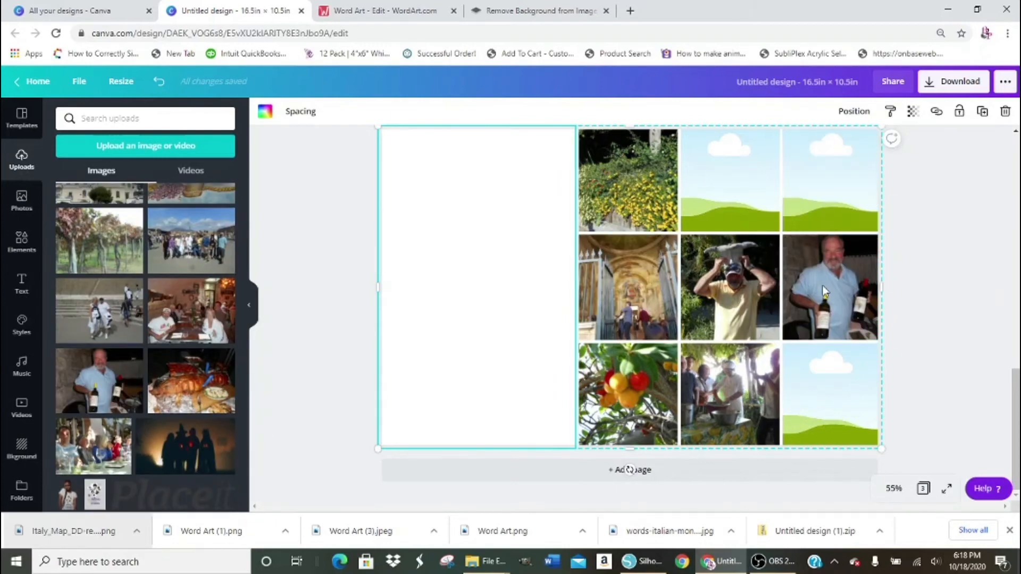
{"action": "left_click_drag", "start_coordinate": [666, 335], "coordinate": [684, 260]}
{"action": "left_click", "coordinate": [159, 81]}
Place the photo of the couple at the bay overlook in page 3's bottom-right cell.
{"action": "left_click_drag", "start_coordinate": [191, 240], "coordinate": [195, 270]}
{"action": "scroll", "coordinate": [113, 256], "scroll_direction": "up", "scroll_amount": 2}
{"action": "left_click_drag", "start_coordinate": [101, 298], "coordinate": [181, 282]}
{"action": "left_click_drag", "start_coordinate": [191, 232], "coordinate": [833, 399]}
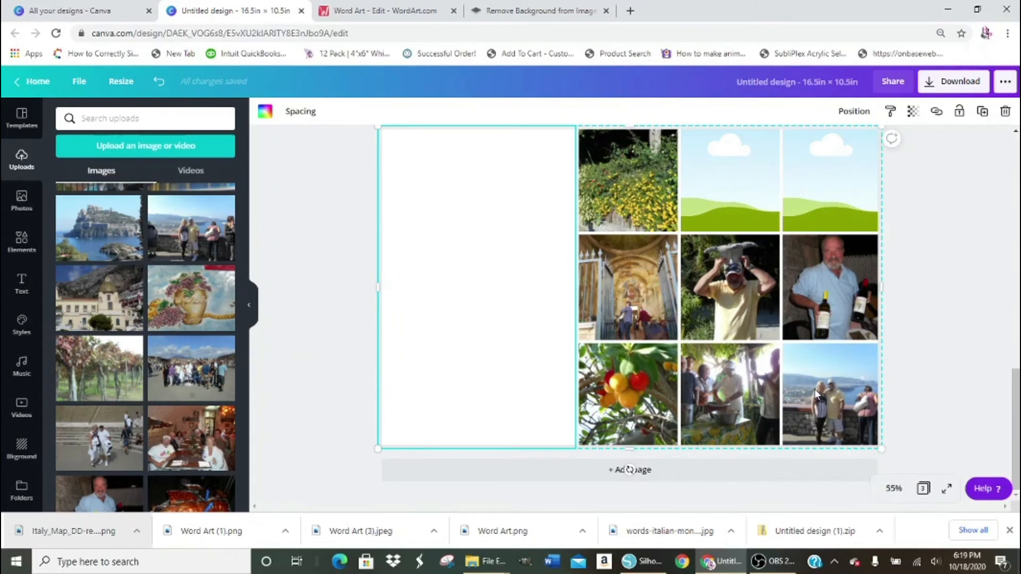
Enlarge and reposition the overlook photo within its cell so that it frames the couple closely.
{"action": "double_click", "coordinate": [838, 391]}
{"action": "left_click_drag", "start_coordinate": [903, 343], "coordinate": [962, 292]}
{"action": "left_click_drag", "start_coordinate": [873, 402], "coordinate": [869, 403]}
{"action": "left_click", "coordinate": [927, 260]}
Replace the group cooking photo in page 3's bottom-middle cell with the painted grape vase photo.
{"action": "double_click", "coordinate": [740, 372]}
{"action": "mouse_move", "coordinate": [739, 372]}
{"action": "left_mouse_down"}
{"action": "mouse_move", "coordinate": [776, 364]}
{"action": "mouse_move", "coordinate": [728, 383]}
{"action": "left_mouse_up"}
{"action": "key", "text": "Delete"}
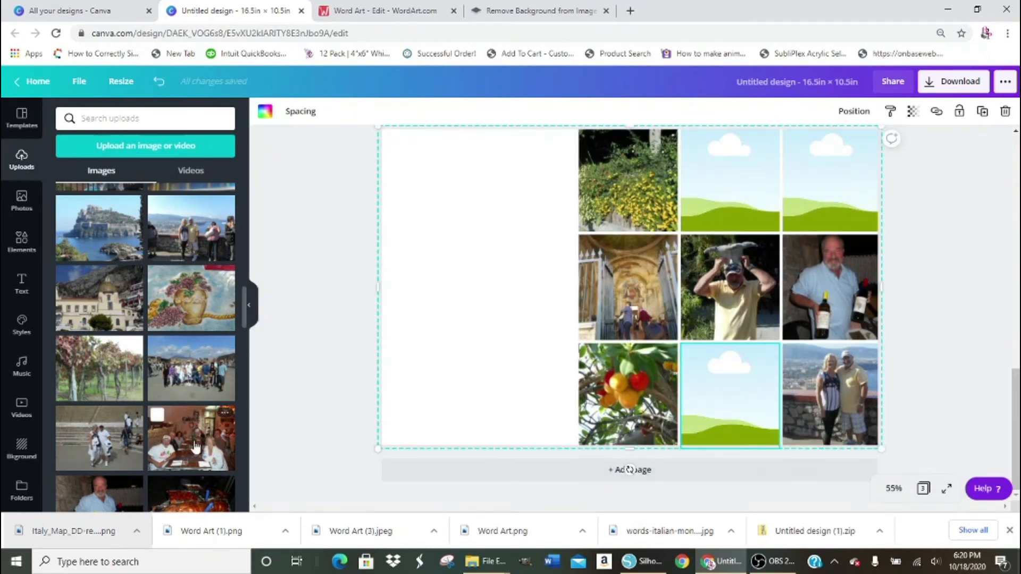
{"action": "left_click", "coordinate": [181, 300]}
Place the seafood dish photo in page 3's top-middle cell and the blue coastal town photo in the top-right cell.
{"action": "scroll", "coordinate": [126, 393], "scroll_direction": "down", "scroll_amount": 3}
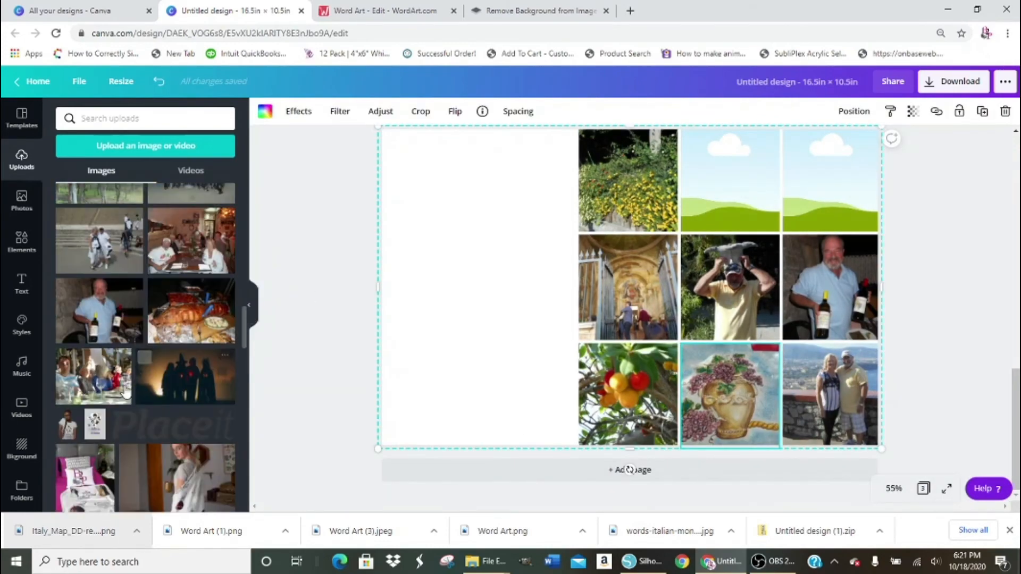
{"action": "left_click", "coordinate": [234, 311]}
{"action": "scroll", "coordinate": [192, 319], "scroll_direction": "up", "scroll_amount": 3}
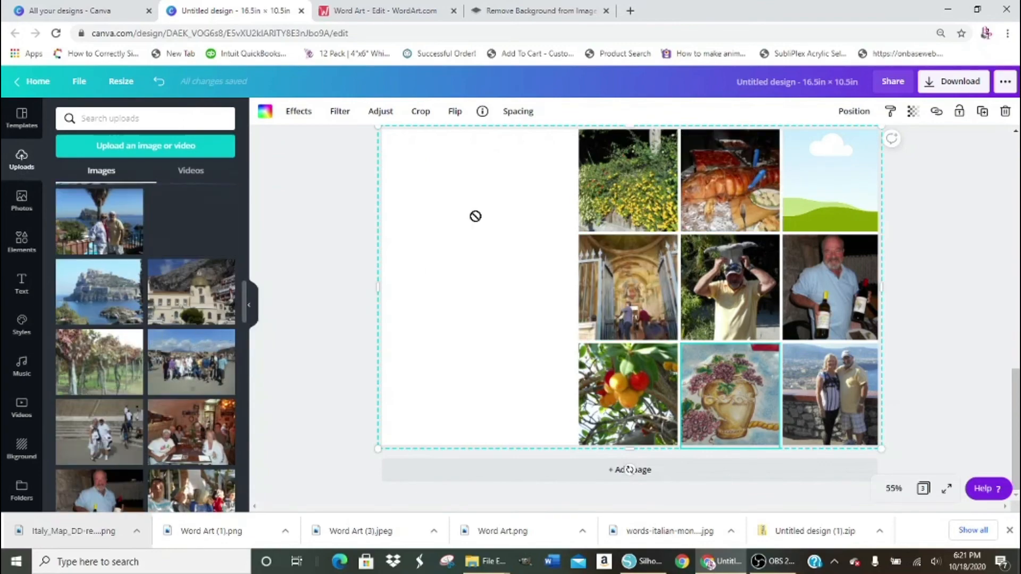
{"action": "left_click", "coordinate": [229, 229]}
Add a new page after page 3 and review the collage pages.
{"action": "scroll", "coordinate": [496, 308], "scroll_direction": "up", "scroll_amount": 10}
{"action": "scroll", "coordinate": [496, 308], "scroll_direction": "down", "scroll_amount": 10}
{"action": "left_click", "coordinate": [579, 470]}
{"action": "scroll", "coordinate": [454, 310], "scroll_direction": "up", "scroll_amount": 13}
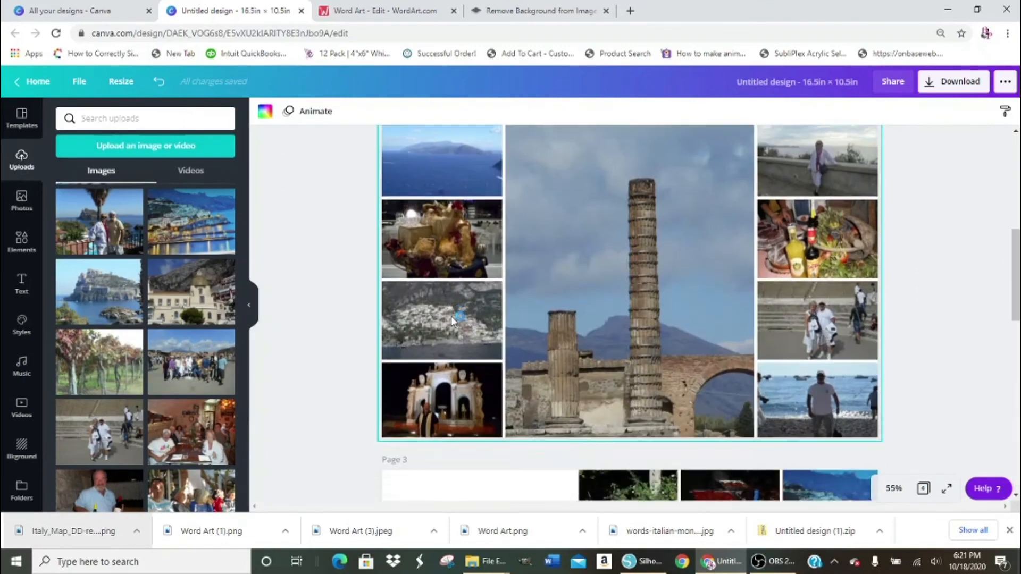
{"action": "scroll", "coordinate": [461, 326], "scroll_direction": "down", "scroll_amount": 17}
{"action": "scroll", "coordinate": [463, 327], "scroll_direction": "up", "scroll_amount": 4}
{"action": "scroll", "coordinate": [466, 327], "scroll_direction": "down", "scroll_amount": 5}
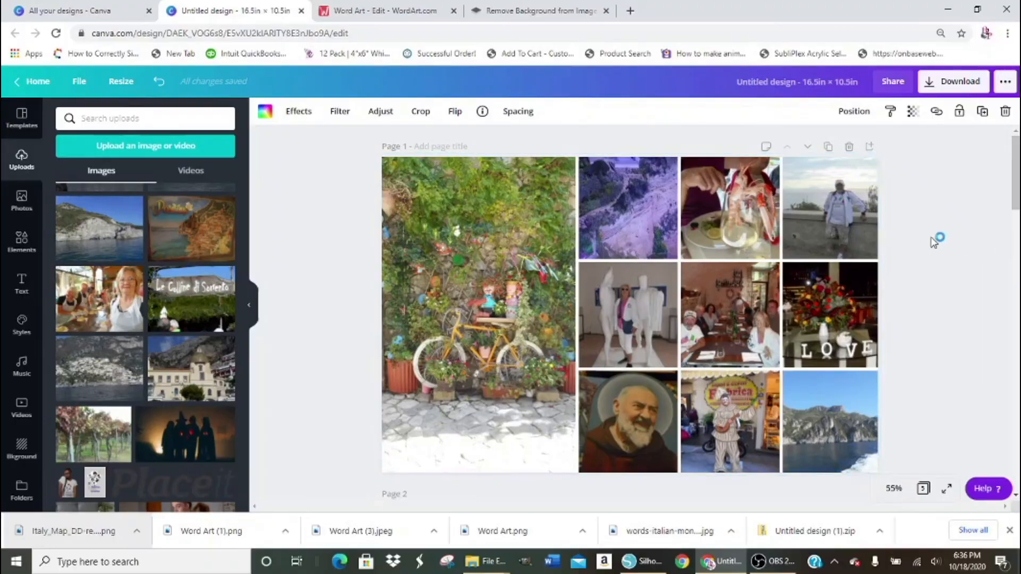
Download all five pages of the design as PNG at size 1.
{"action": "left_click", "coordinate": [951, 84]}
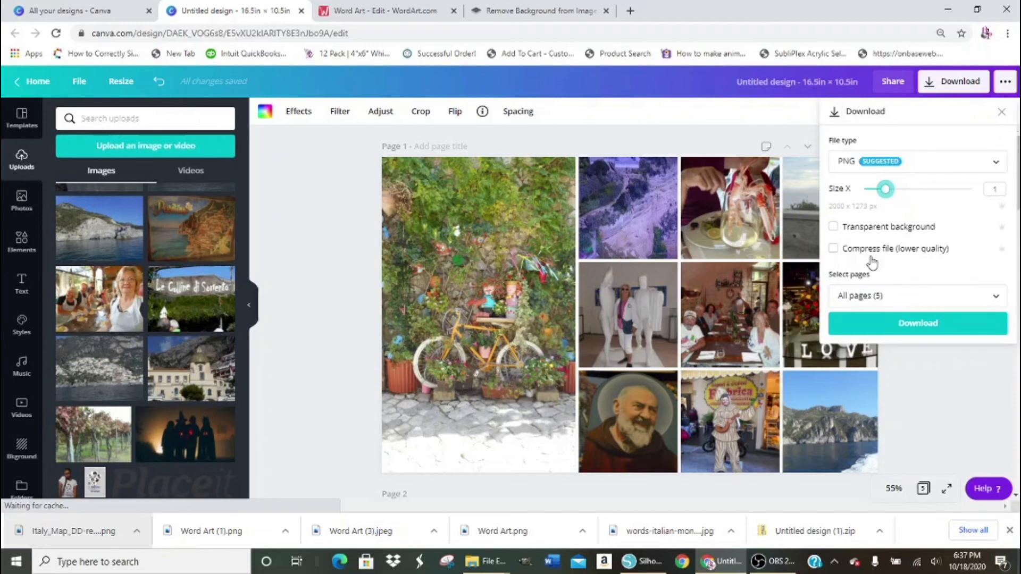
{"action": "left_click", "coordinate": [918, 323]}
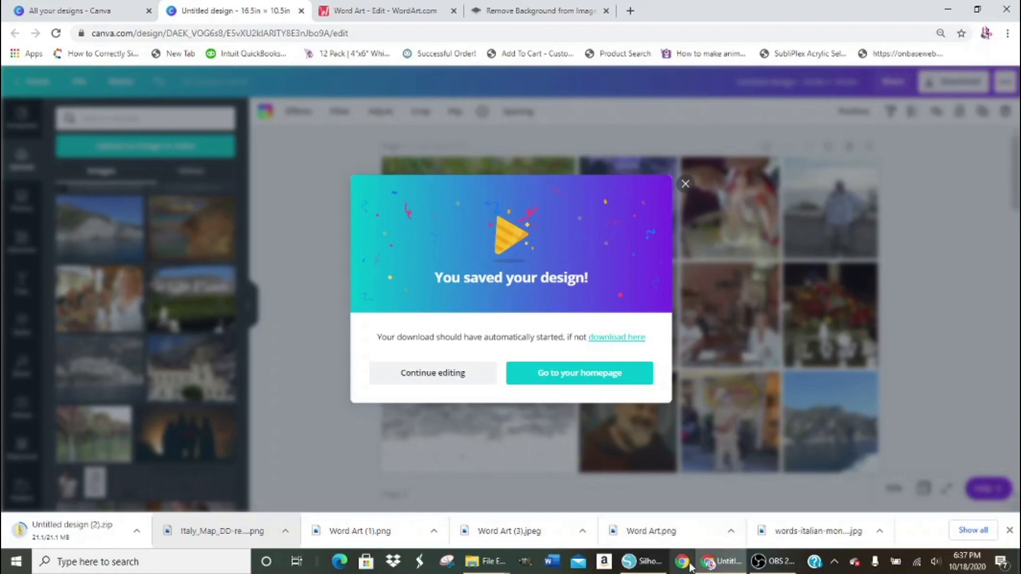
Switch to the DD Placemats project in Silhouette Studio.
{"action": "mouse_move", "coordinate": [654, 568]}
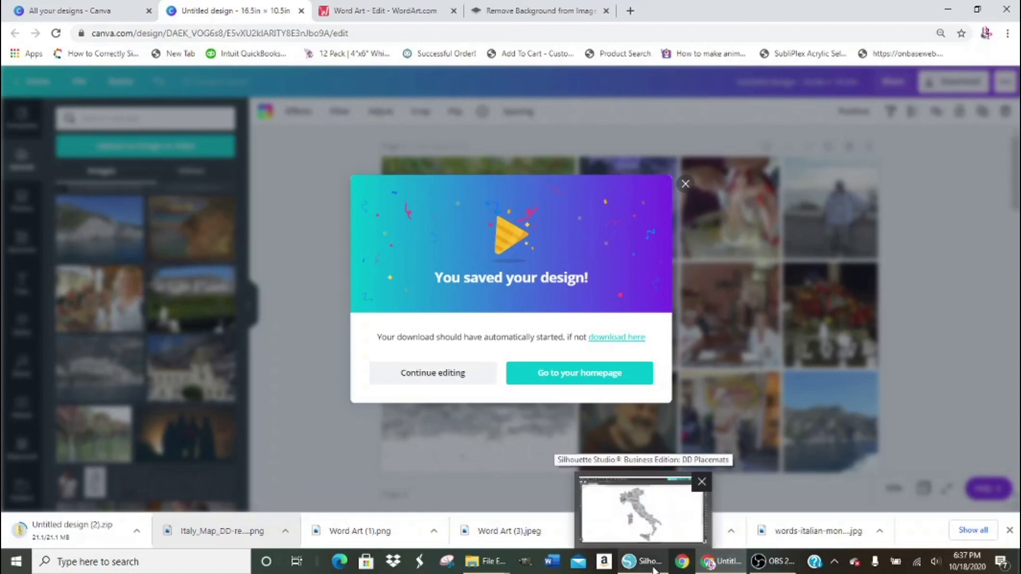